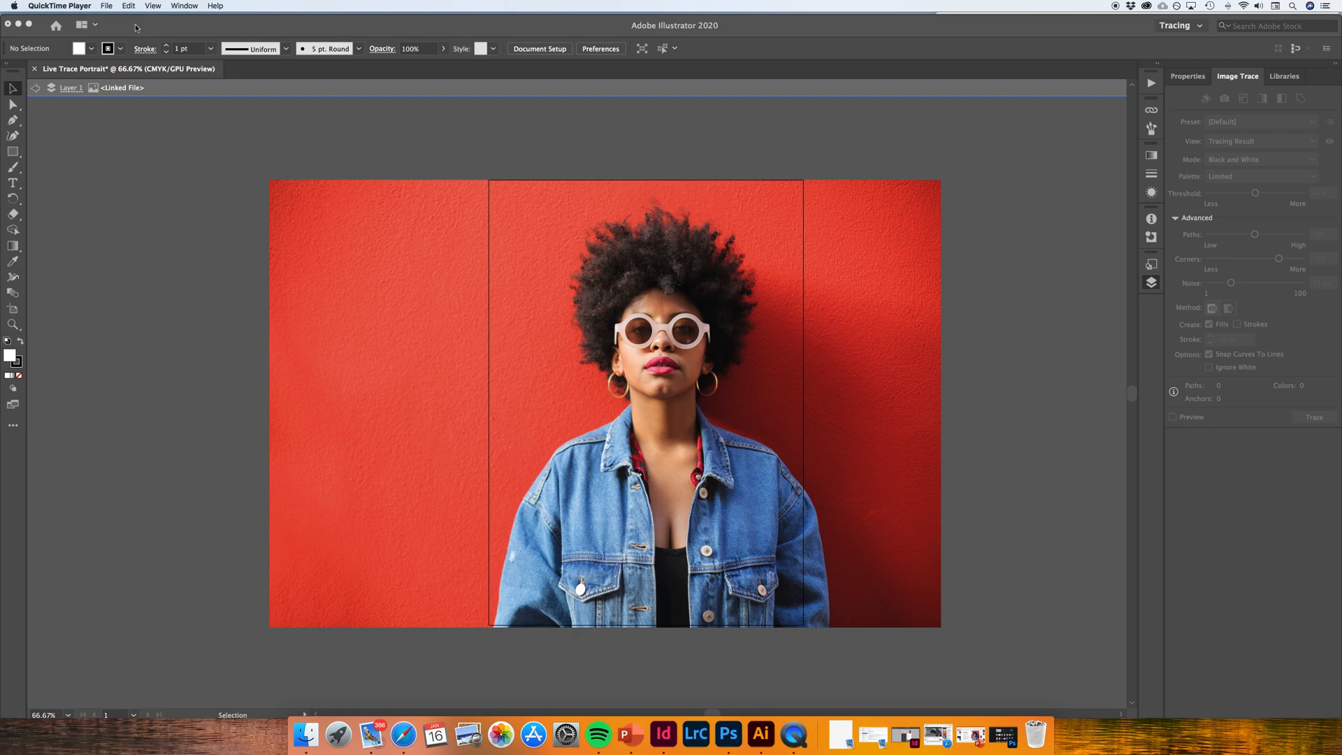
click(133, 27)
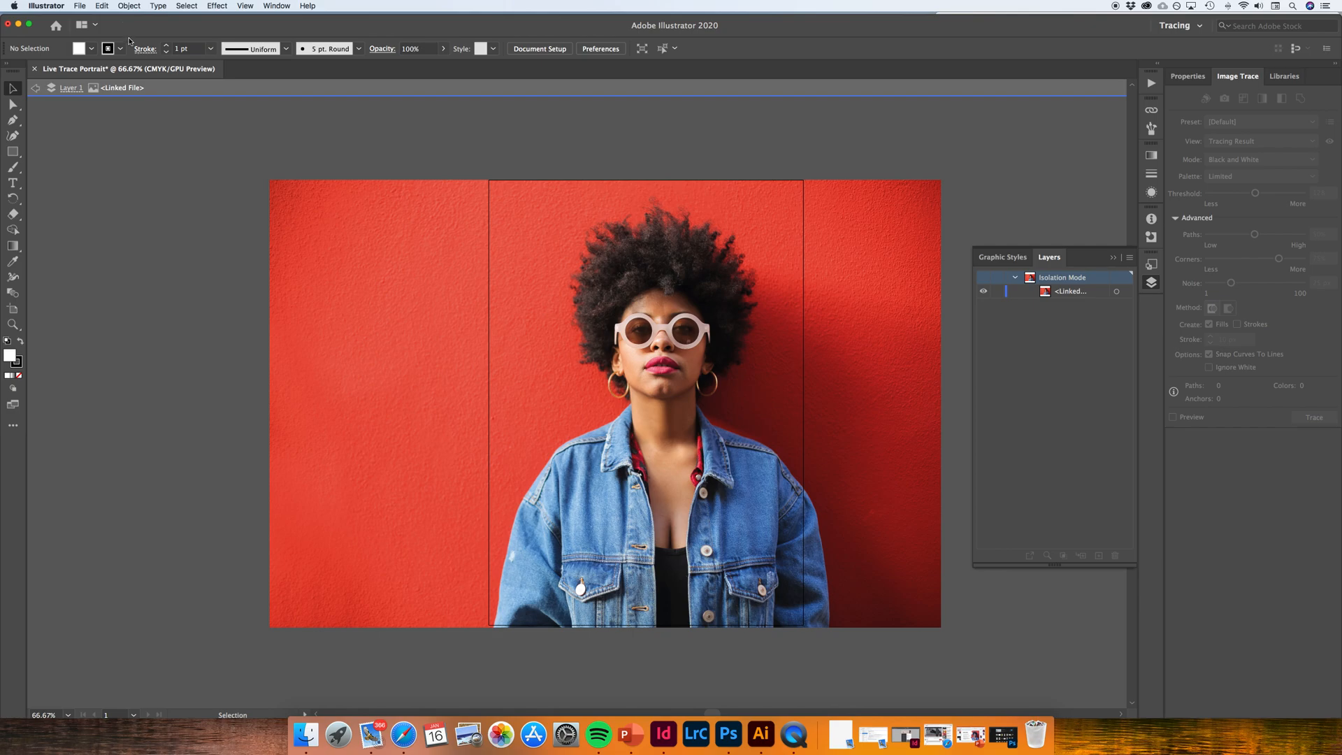
click(80, 6)
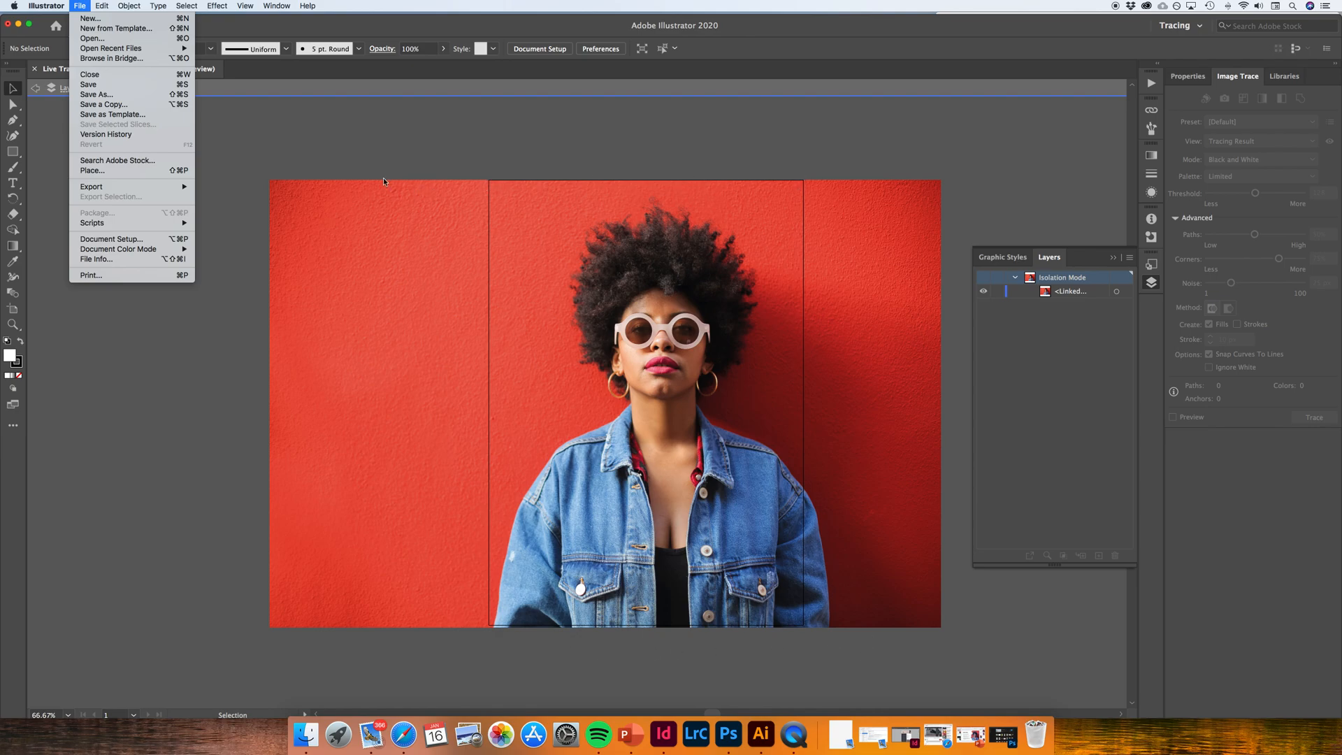
click(115, 171)
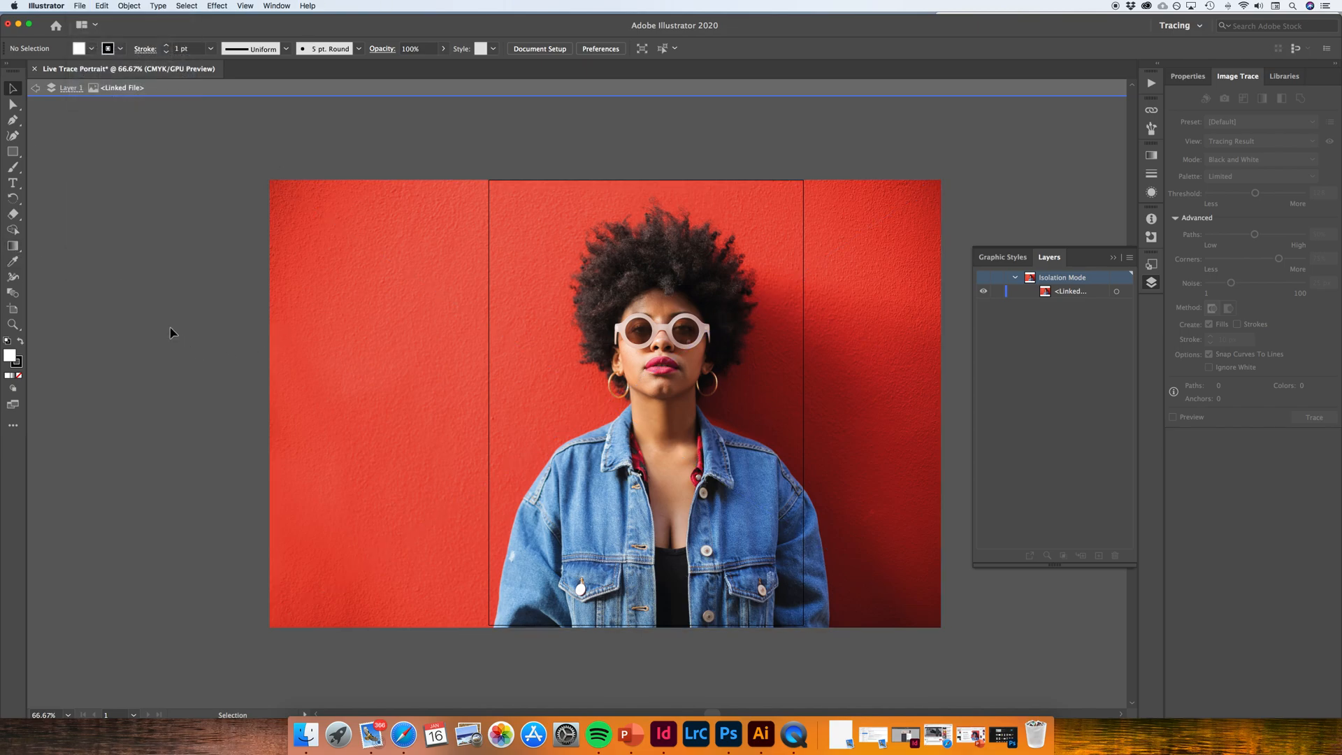
- Select the linked portrait photo on the artboard and bring up the Image Trace settings for it
click(357, 351)
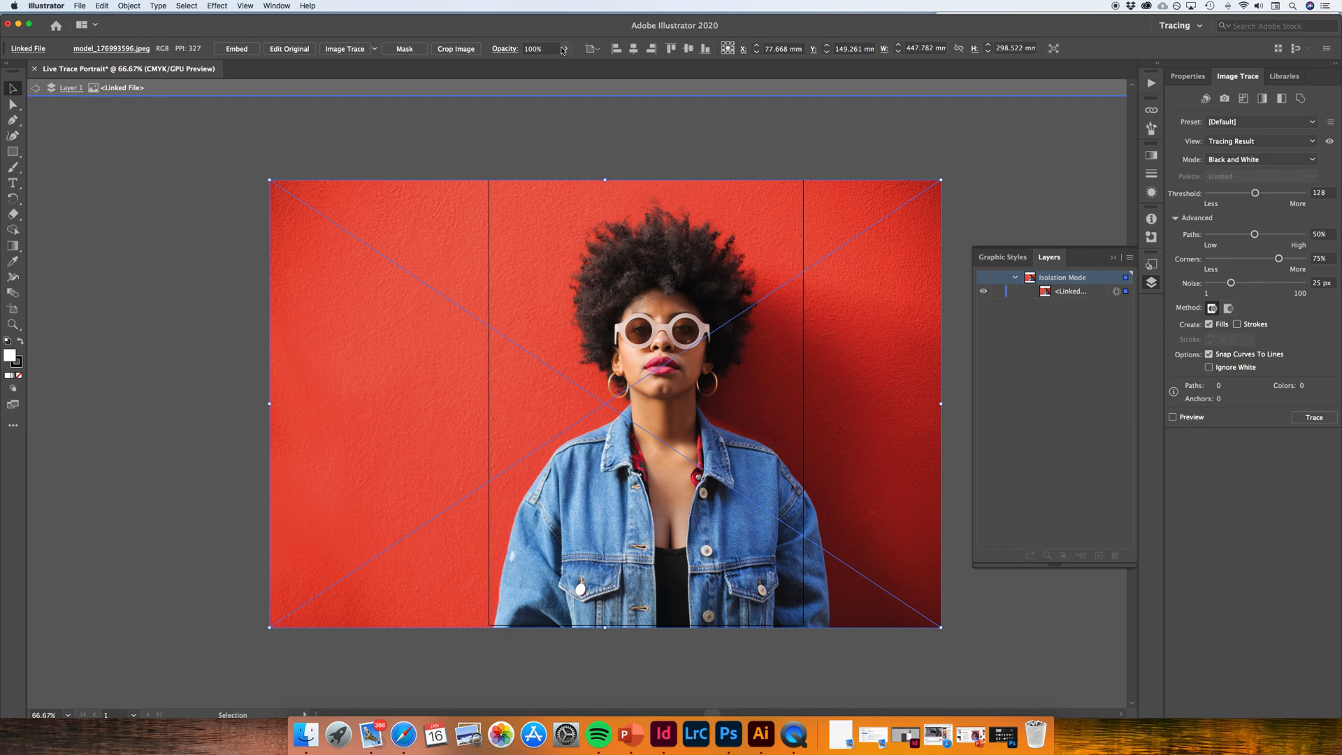
click(276, 7)
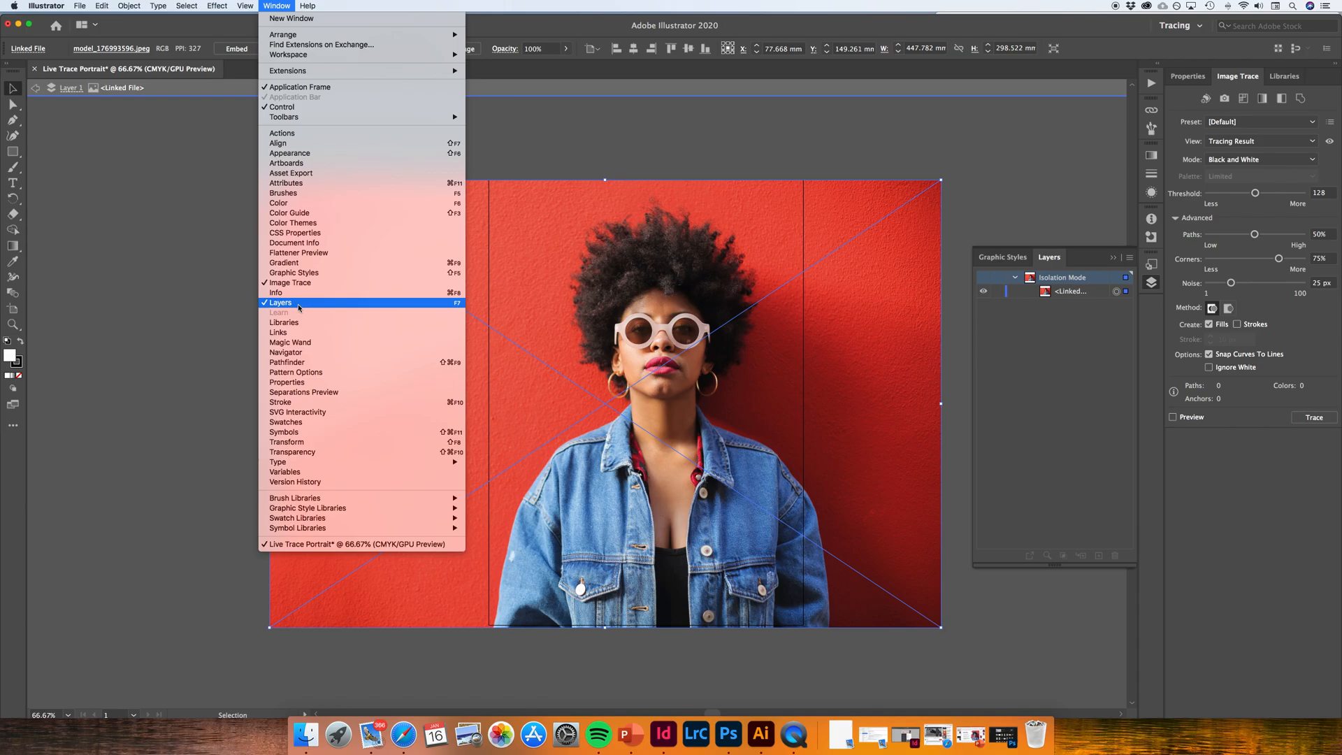
mouse_move(312, 55)
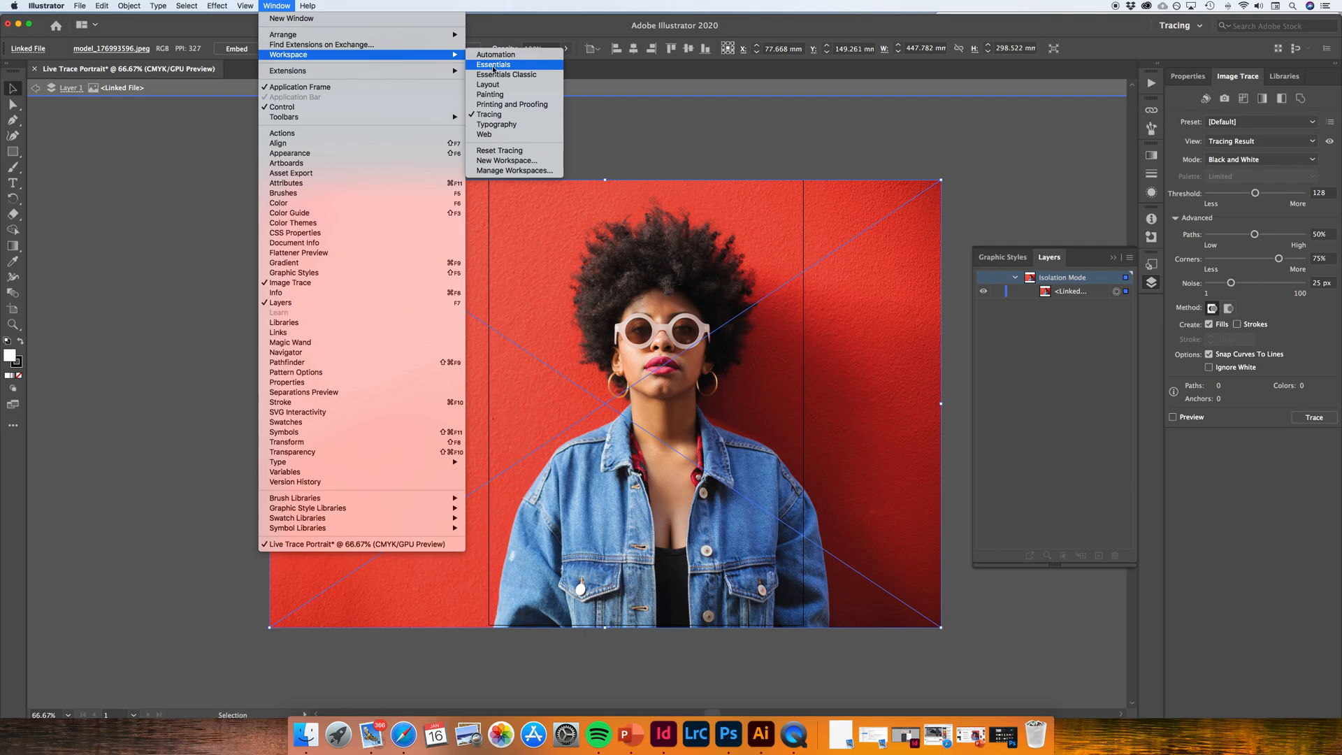
mouse_move(362, 56)
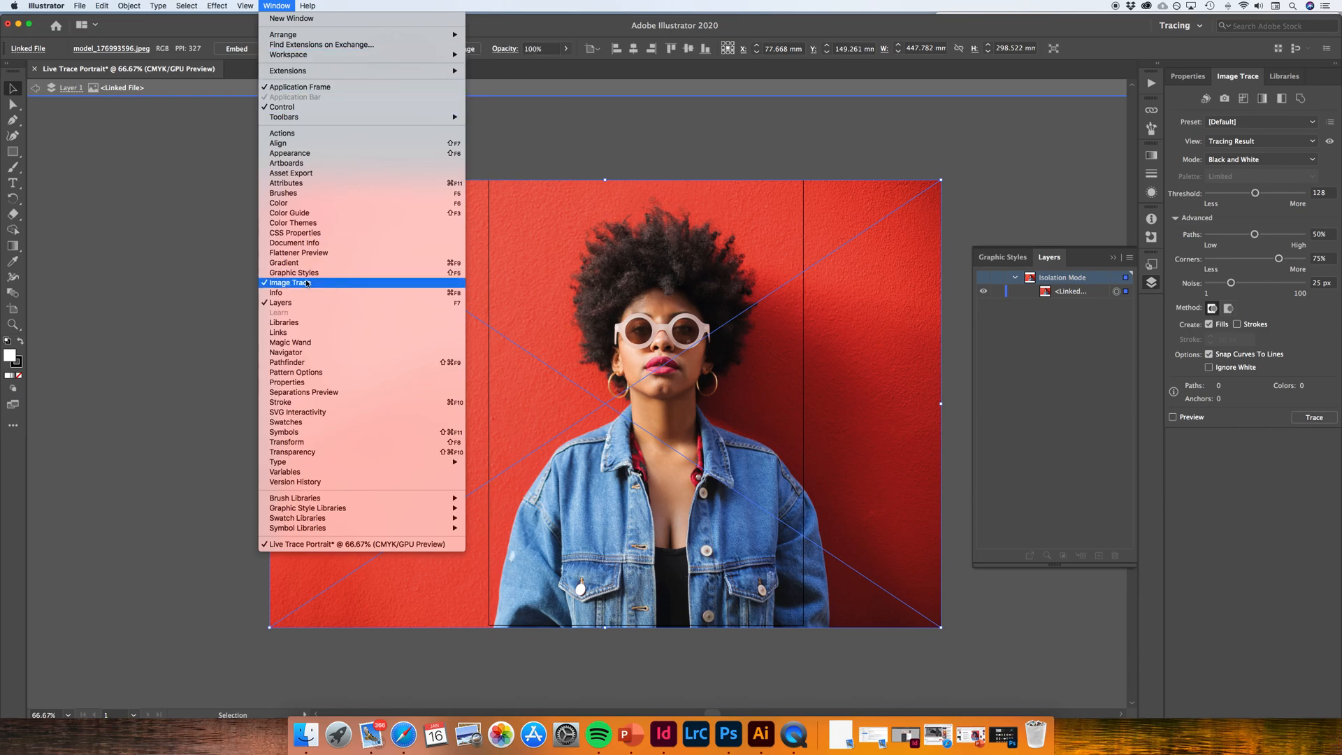
click(277, 283)
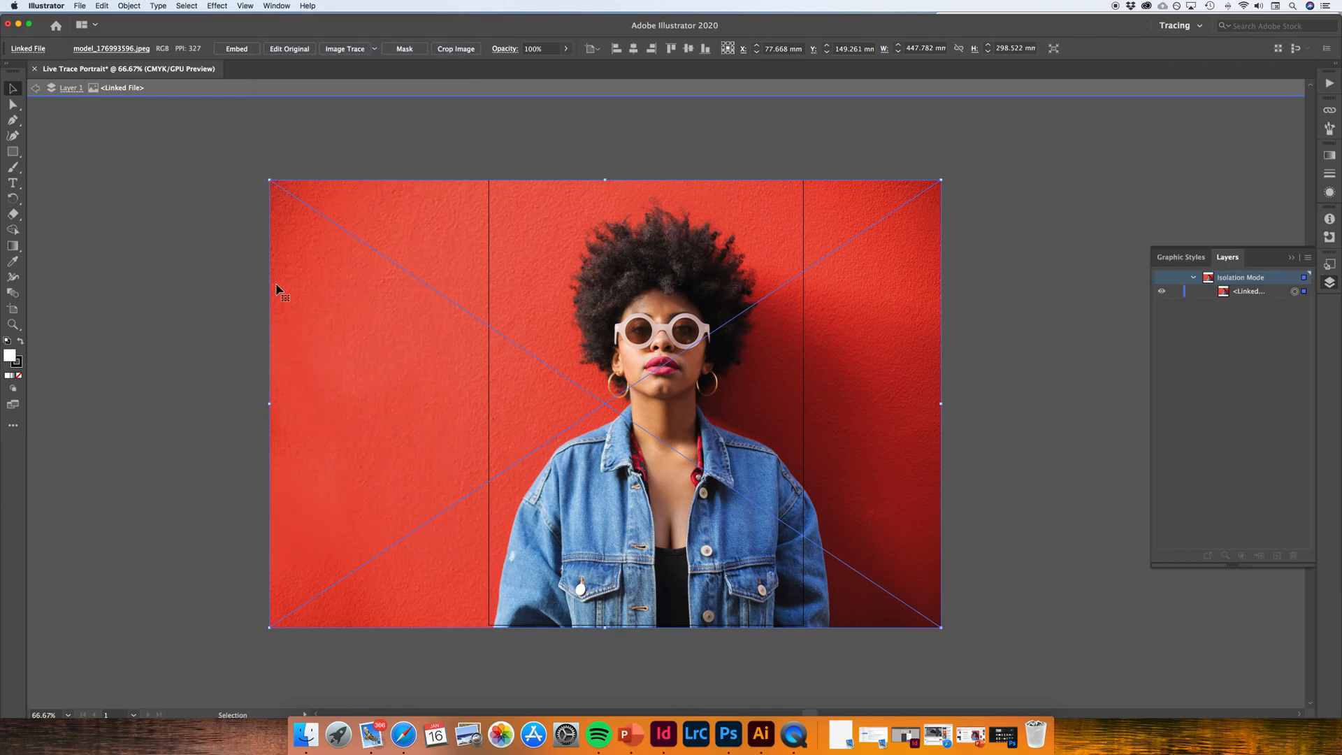
click(276, 6)
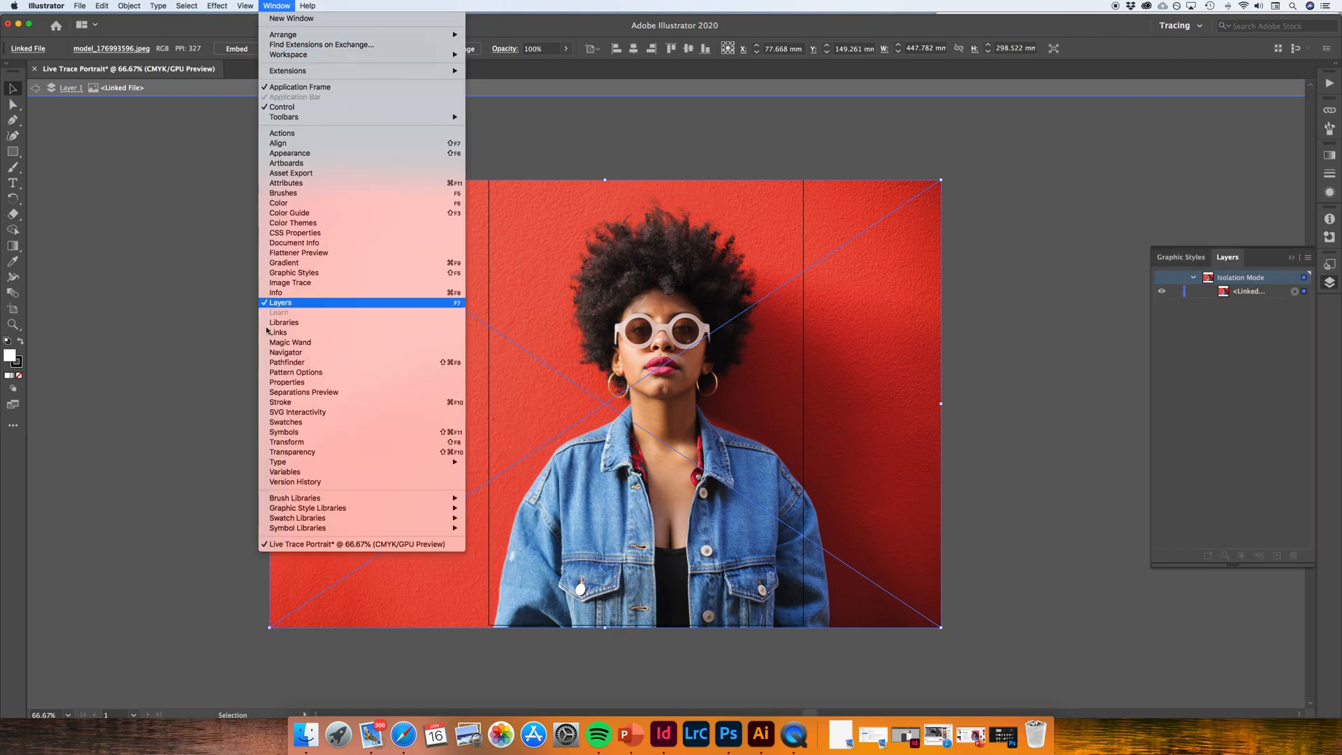
click(276, 283)
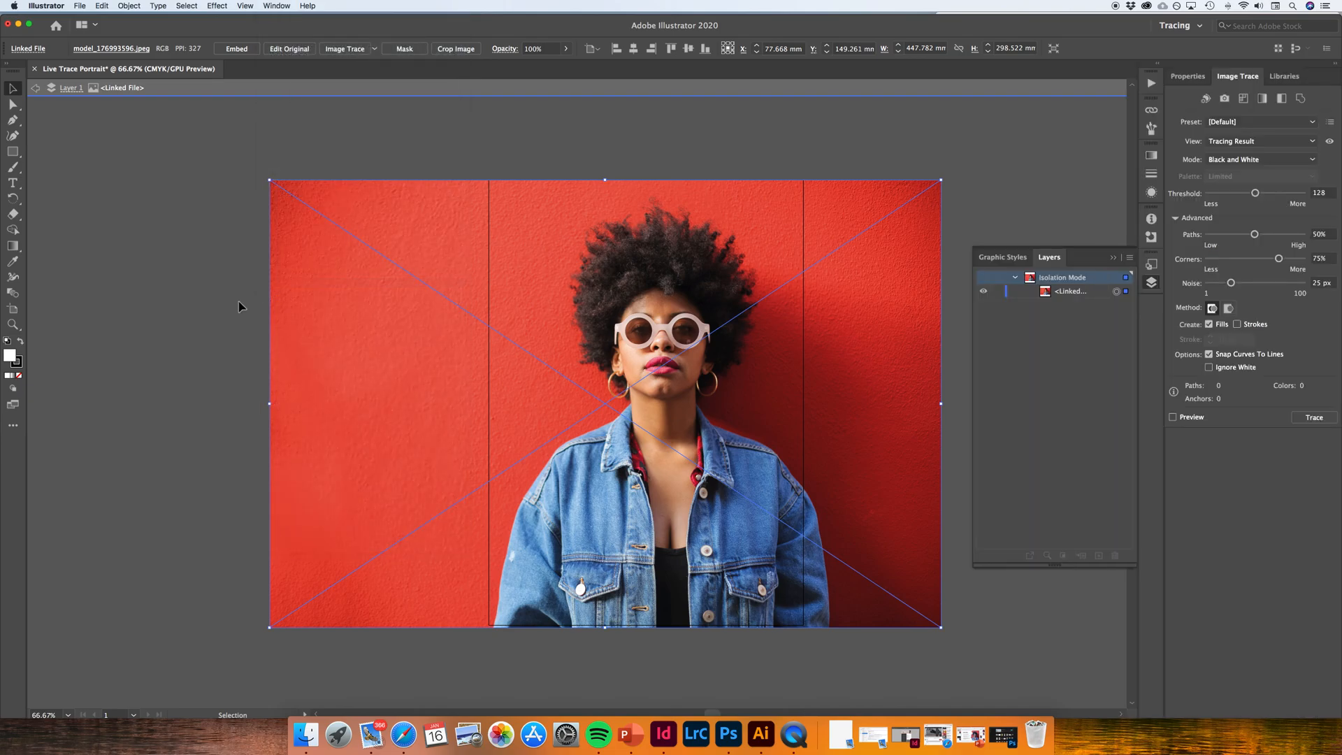
click(1206, 79)
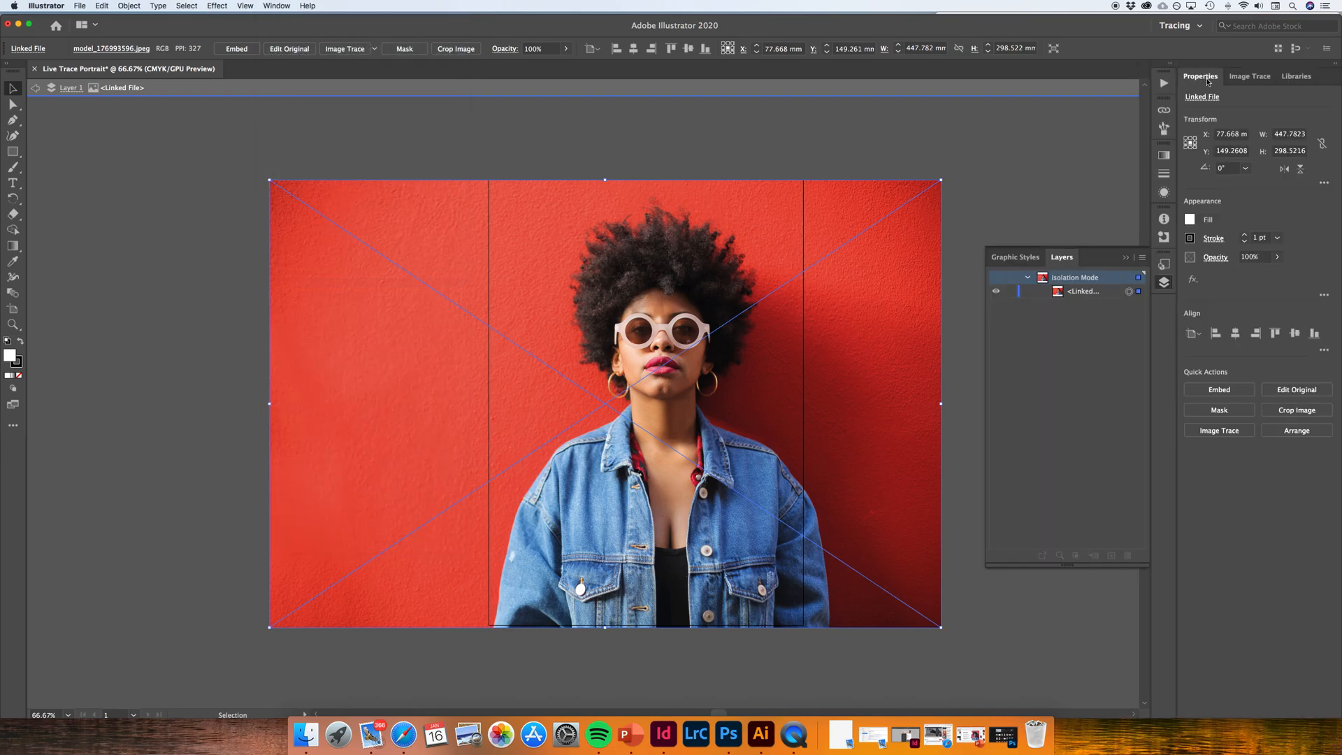
click(1249, 77)
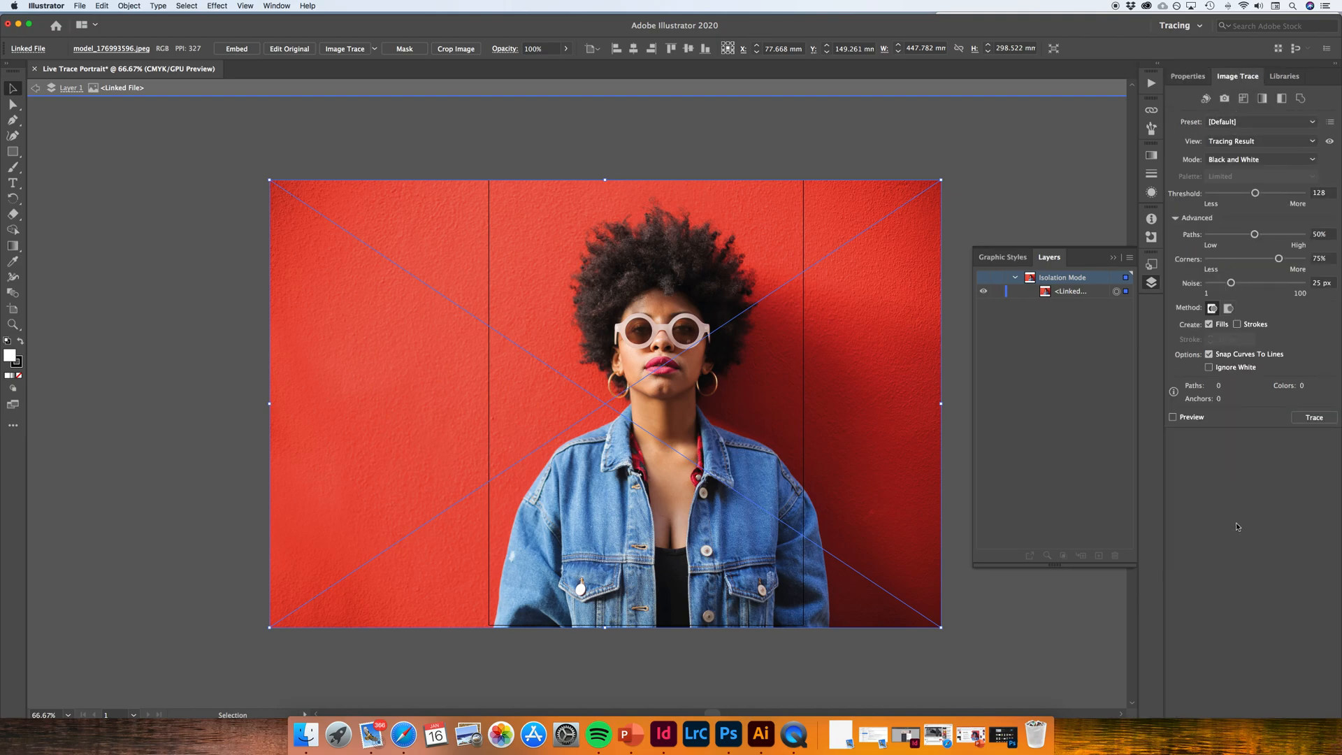
click(375, 51)
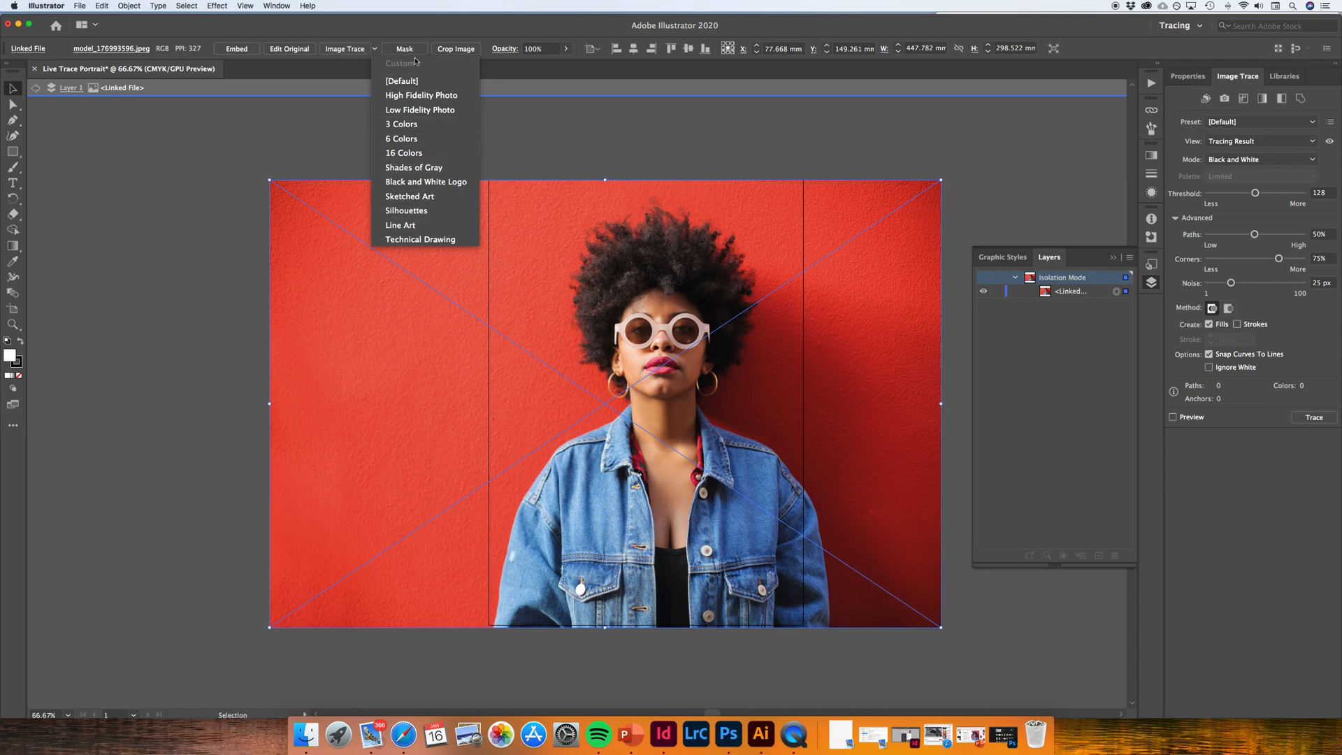
click(376, 50)
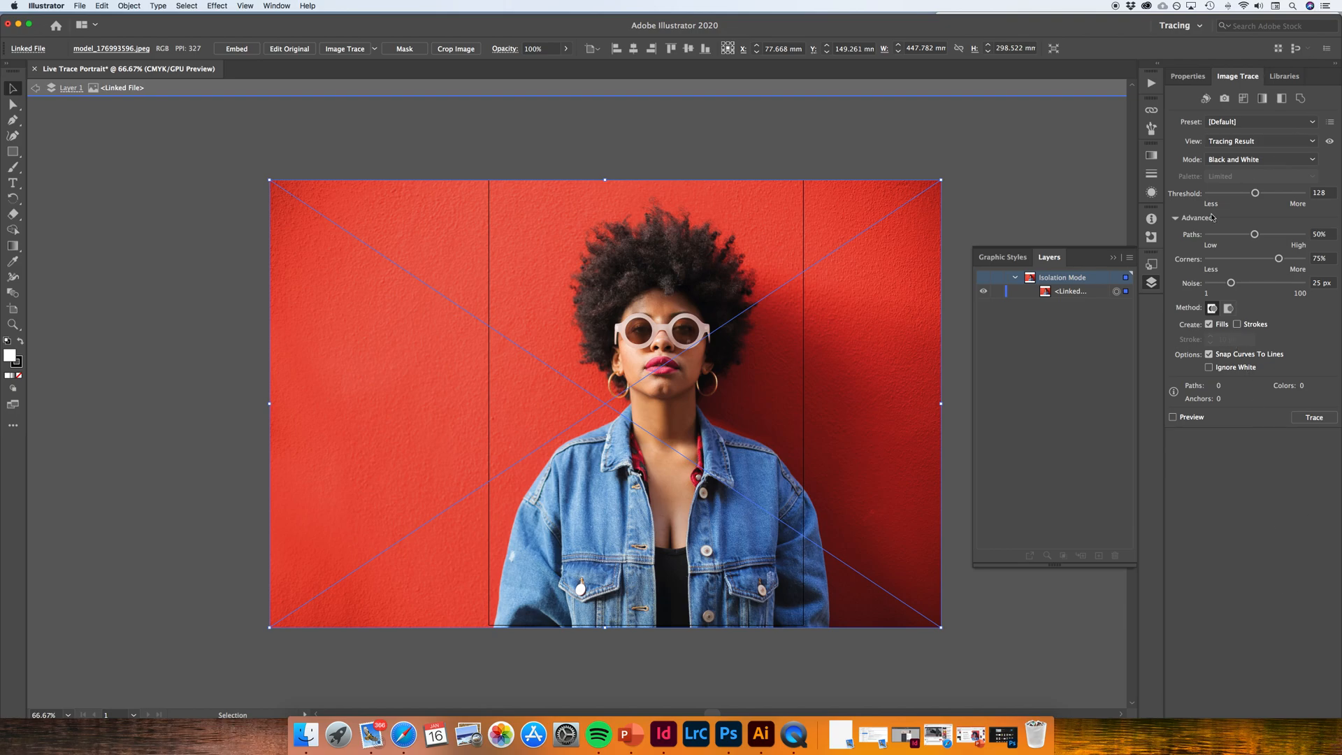
mouse_move(1256, 193)
mouse_down()
mouse_move(1236, 194)
mouse_move(1256, 194)
mouse_up()
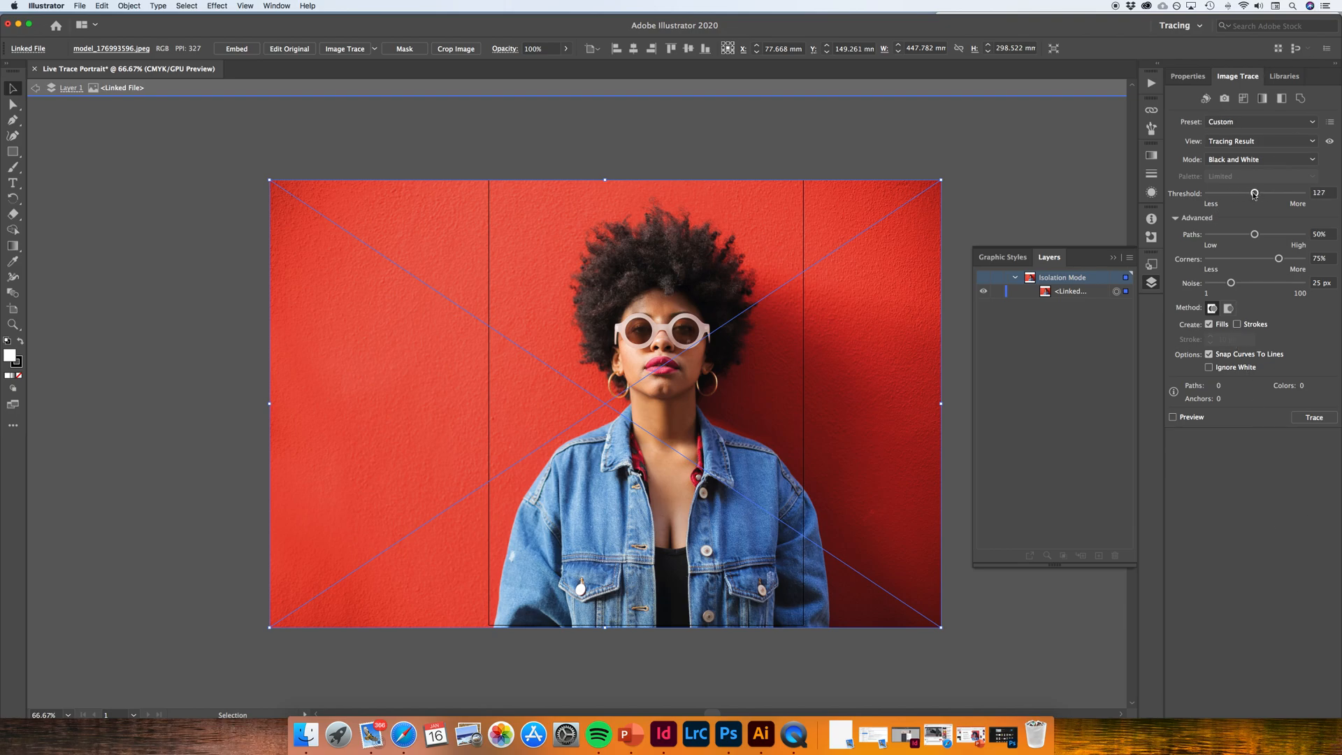
click(1314, 161)
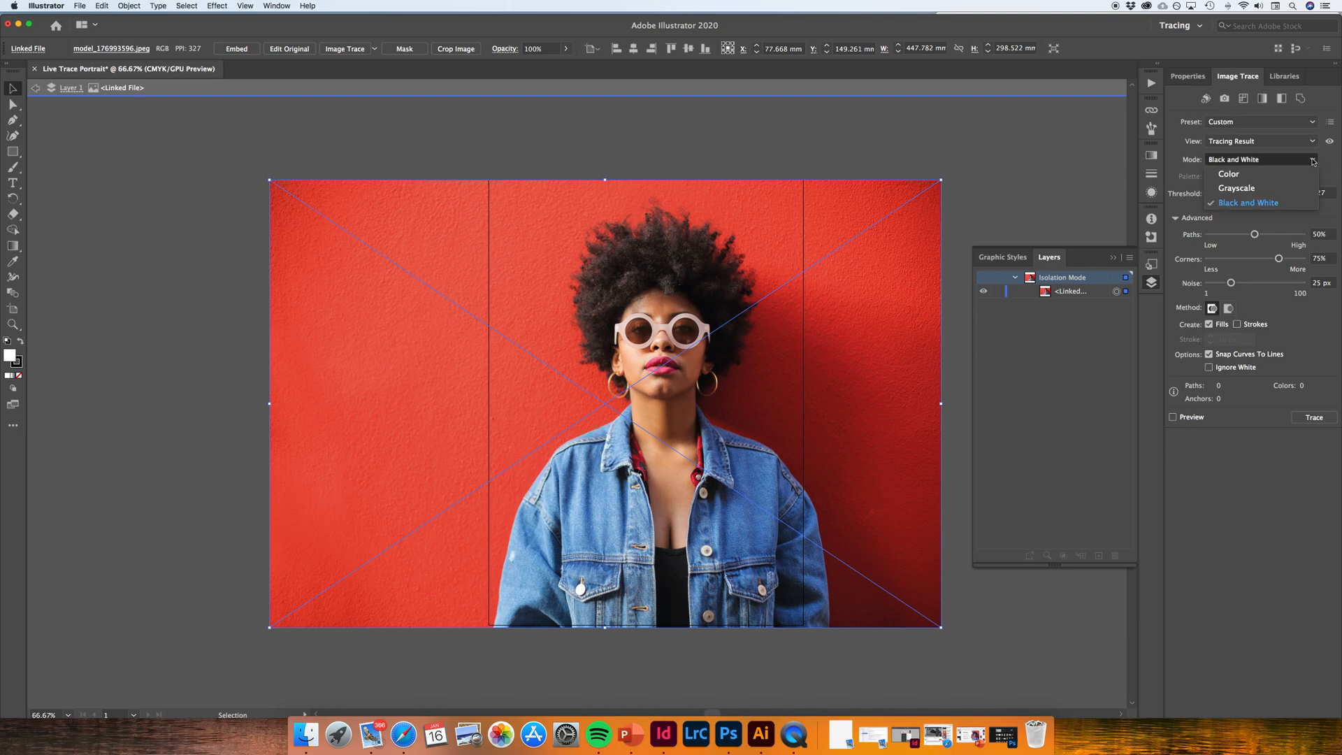
click(1236, 188)
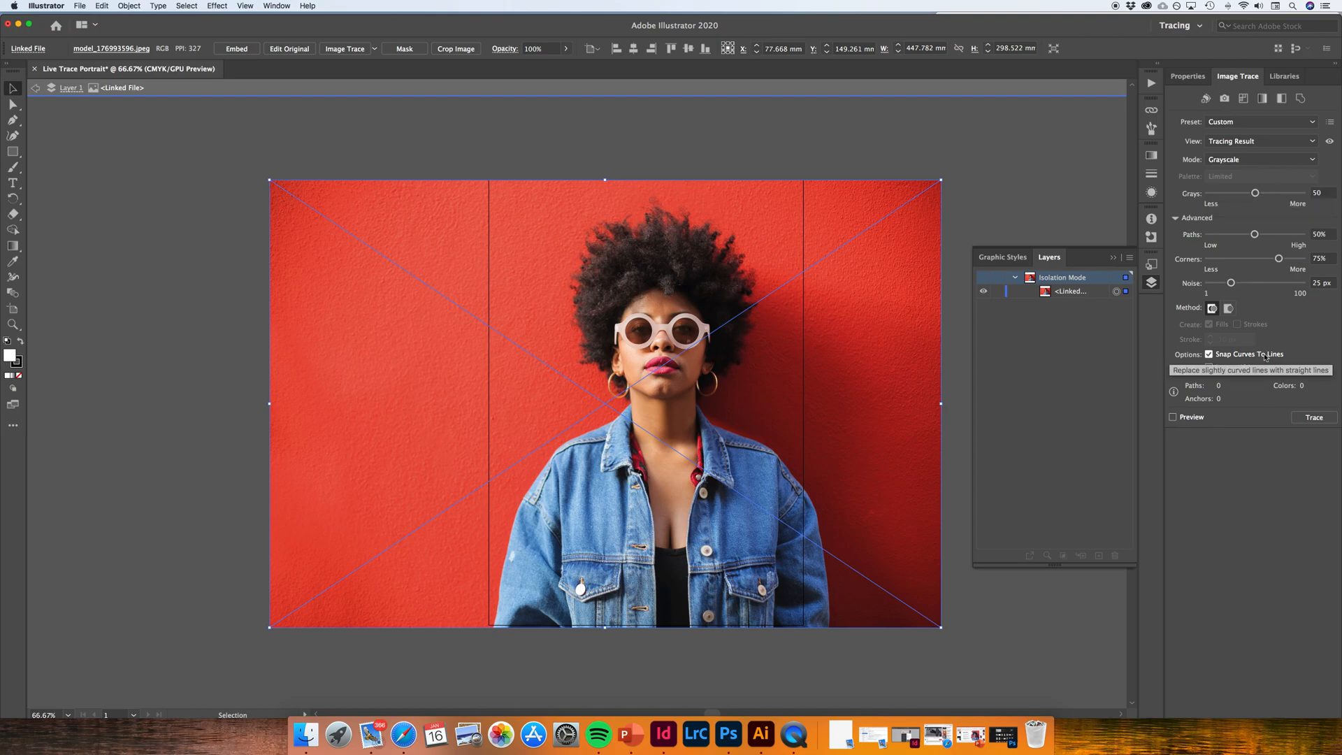
click(1173, 417)
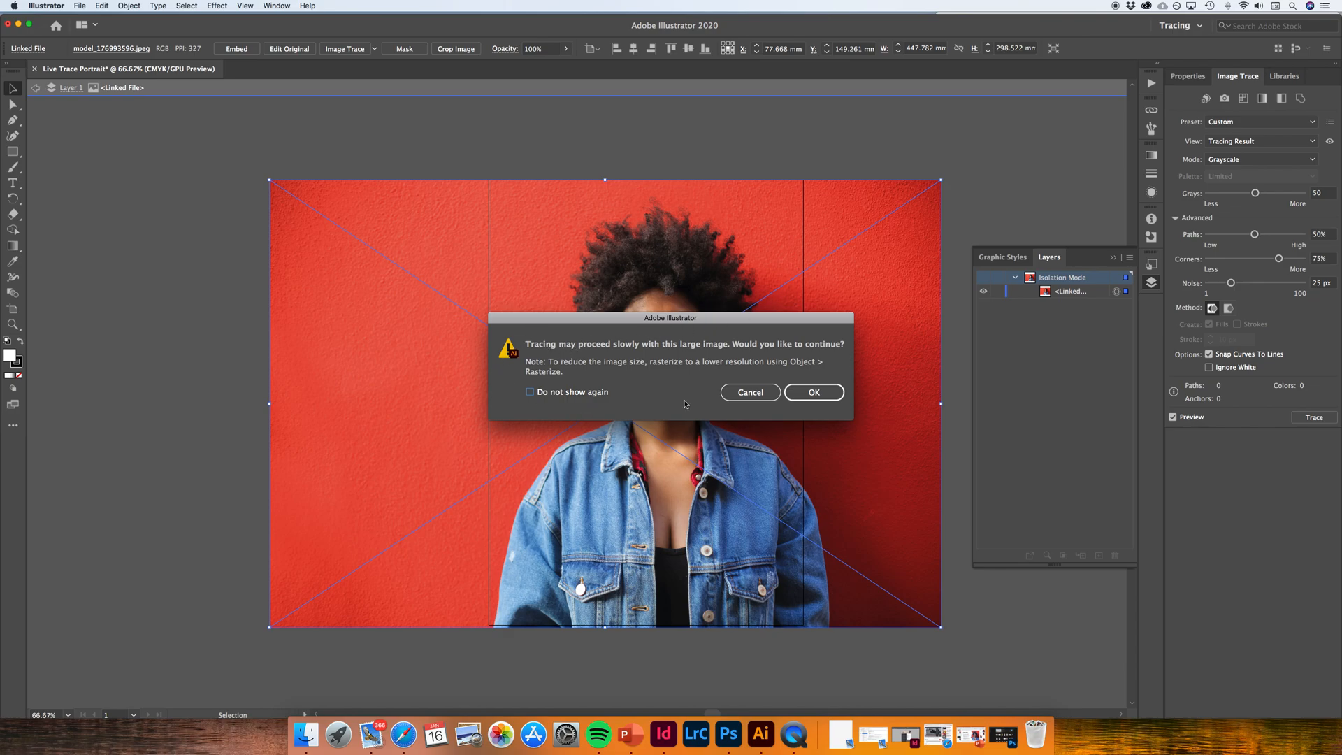
click(750, 392)
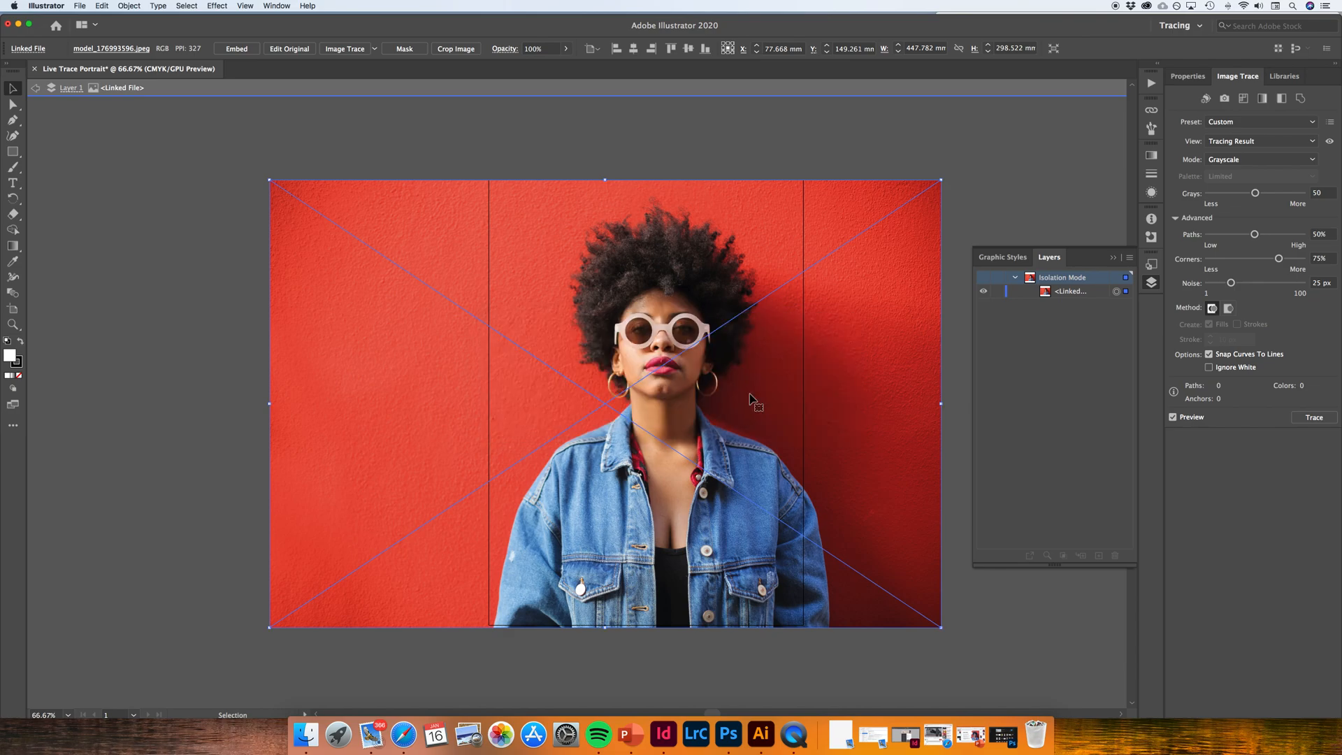
- Rasterize the selected photo in CMYK at Screen (72 ppi) resolution with a white background
click(128, 7)
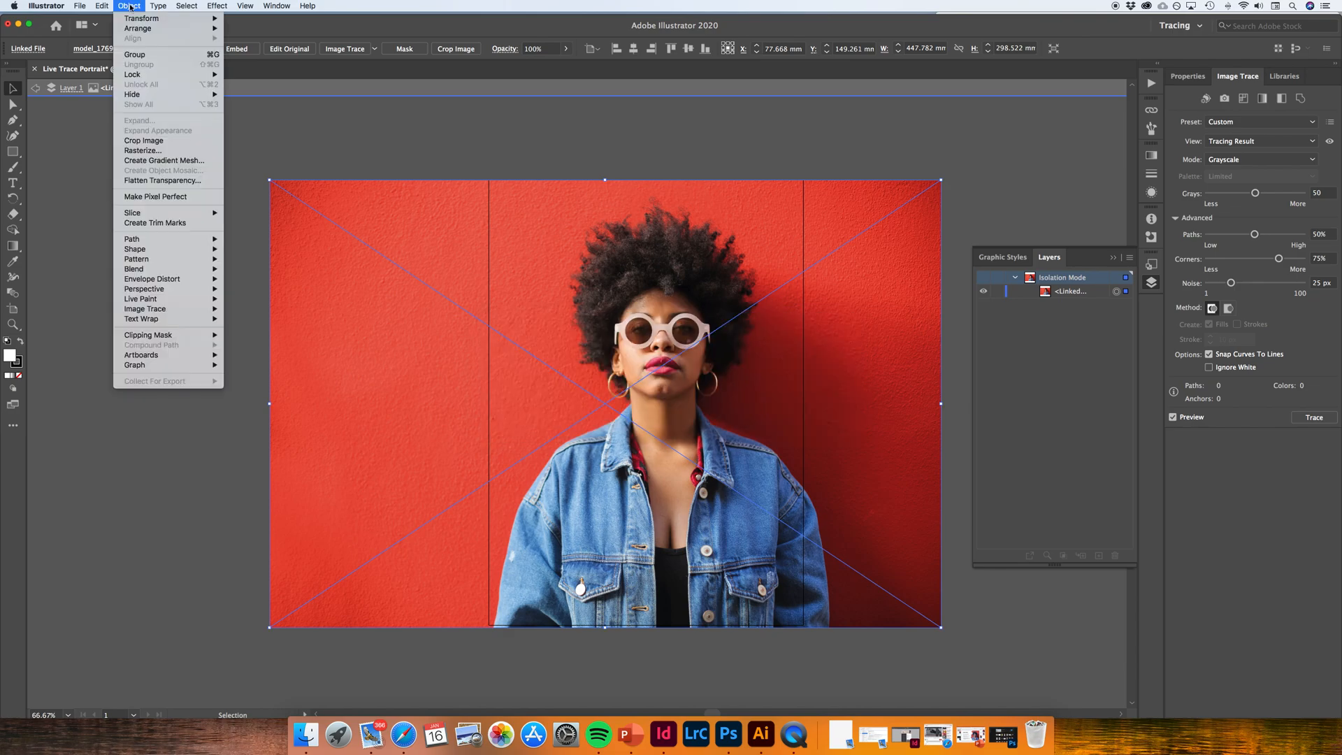
click(143, 150)
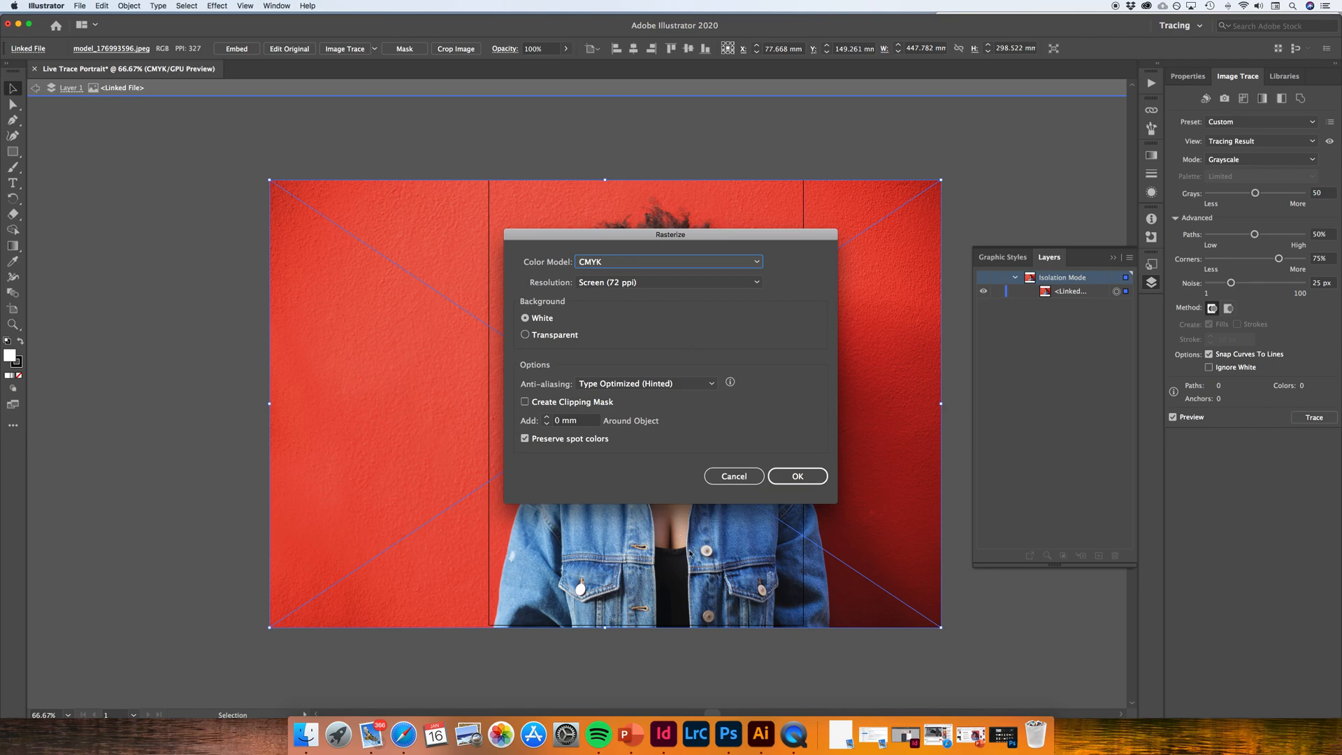
click(798, 478)
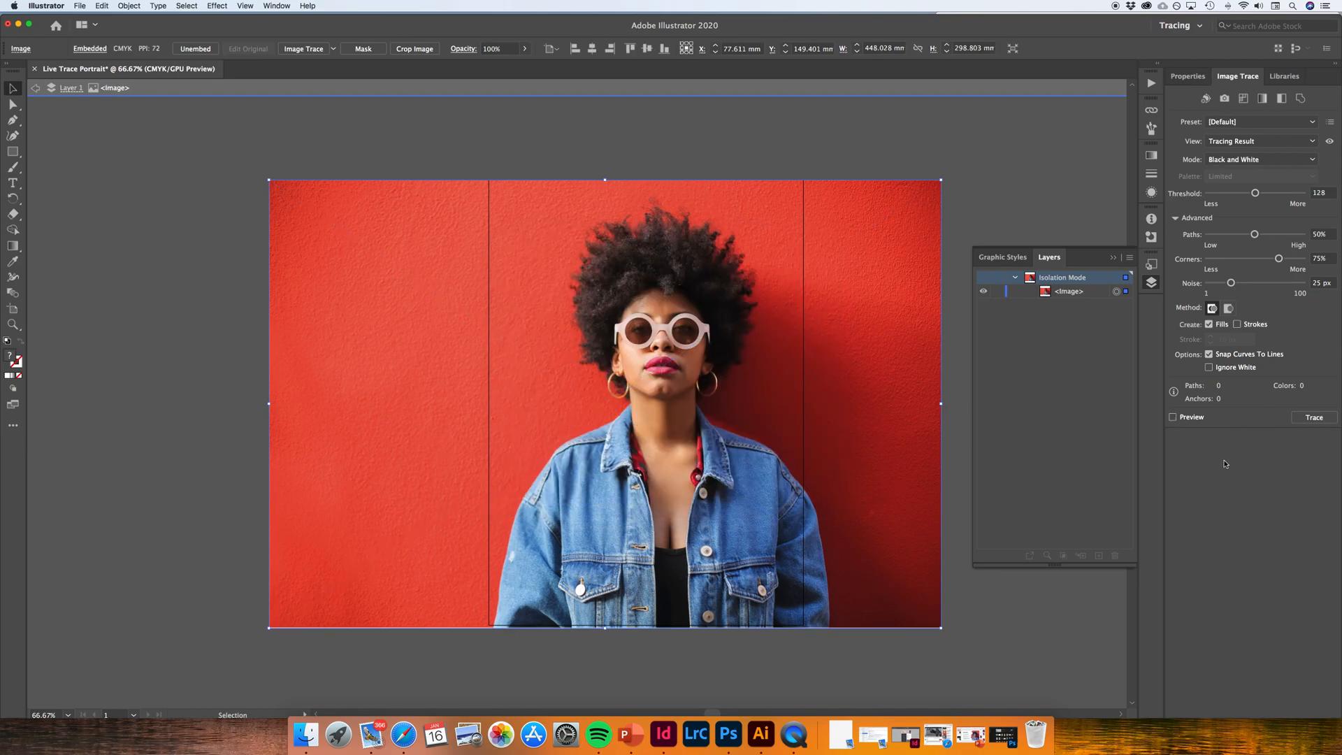
- Preview the black-and-white trace of the photo and adjust its threshold to 121
click(1173, 418)
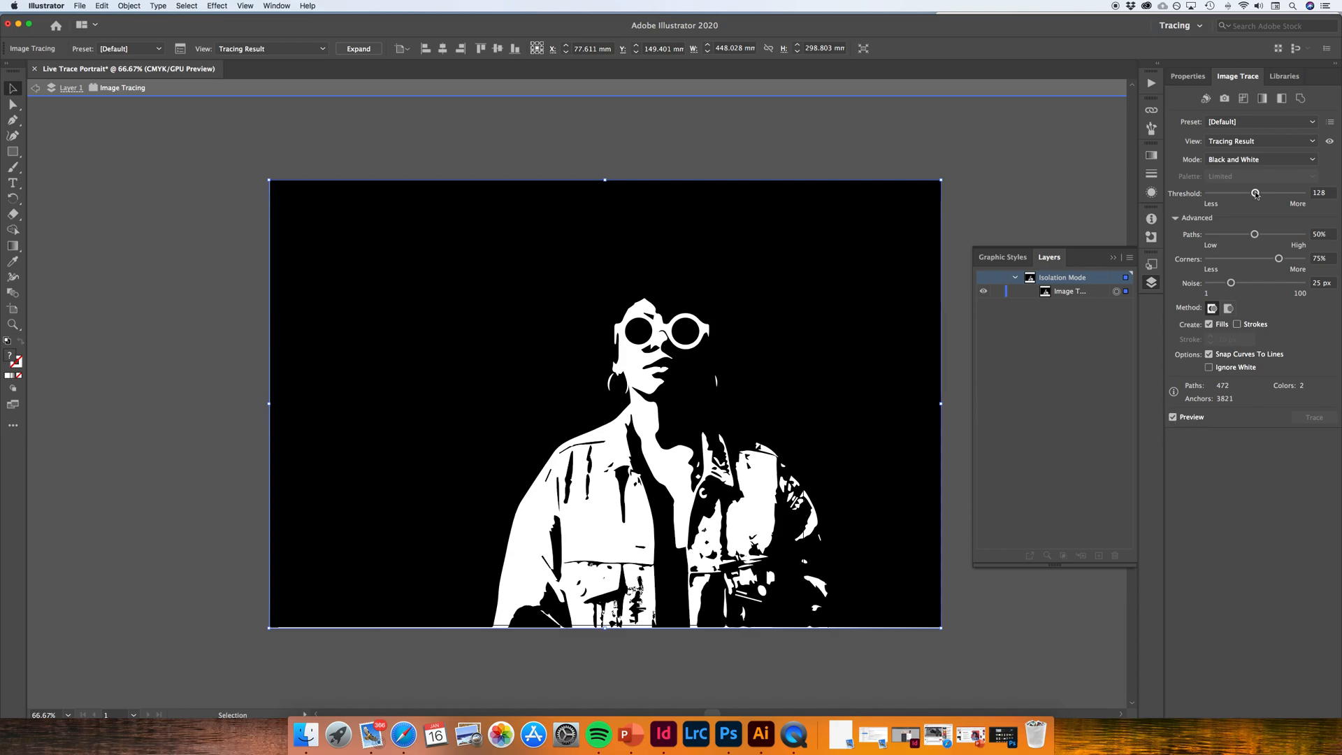
drag(1256, 196, 1253, 197)
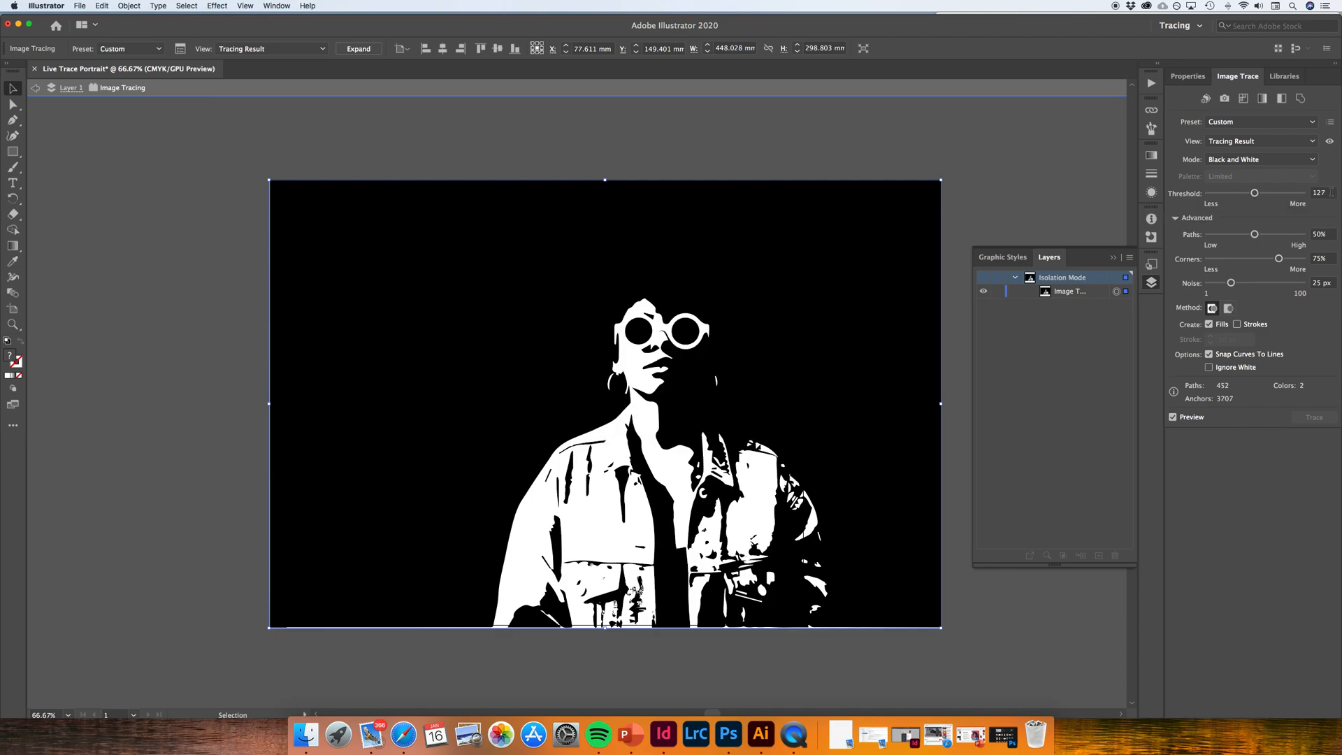
drag(1254, 196, 1237, 197)
drag(1238, 199, 1238, 199)
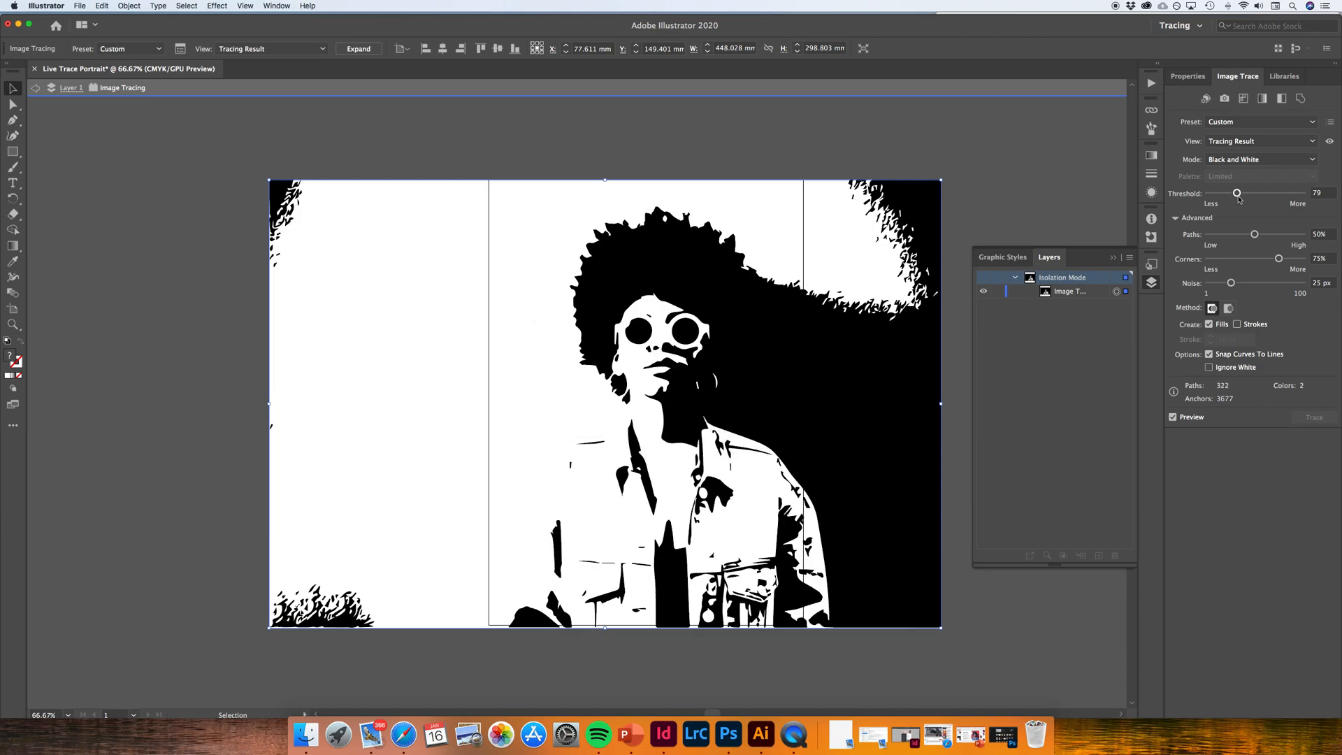
drag(1237, 196, 1223, 198)
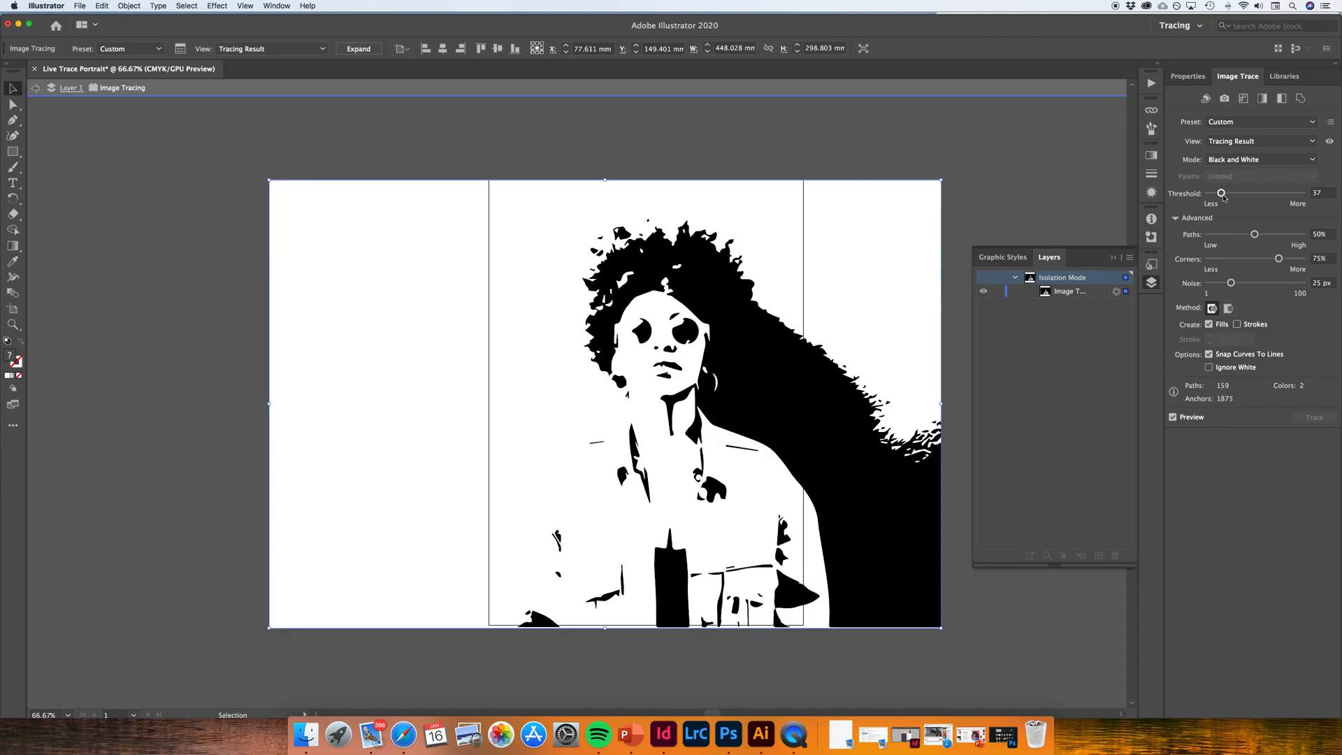
mouse_move(1223, 198)
mouse_down()
mouse_move(1182, 199)
mouse_move(1263, 198)
mouse_move(1247, 198)
mouse_up()
click(1243, 195)
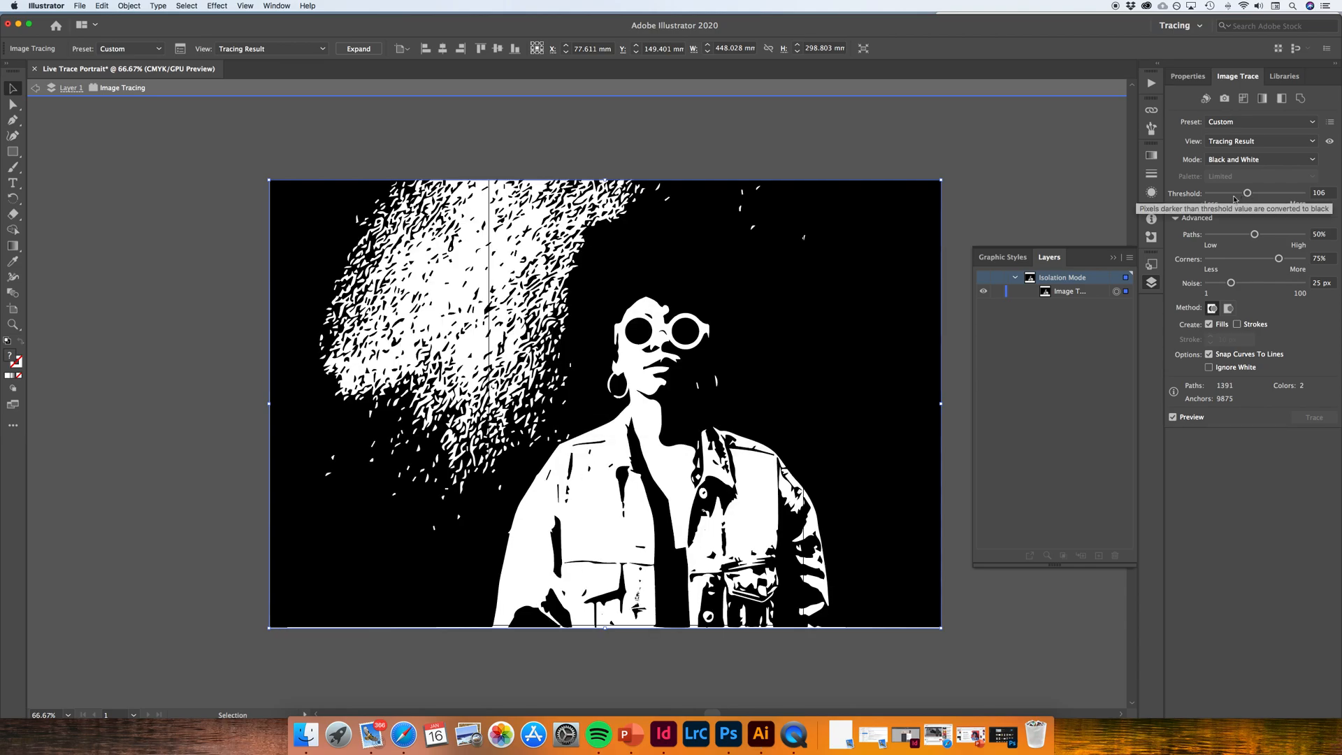
drag(1246, 194, 1260, 196)
click(1259, 195)
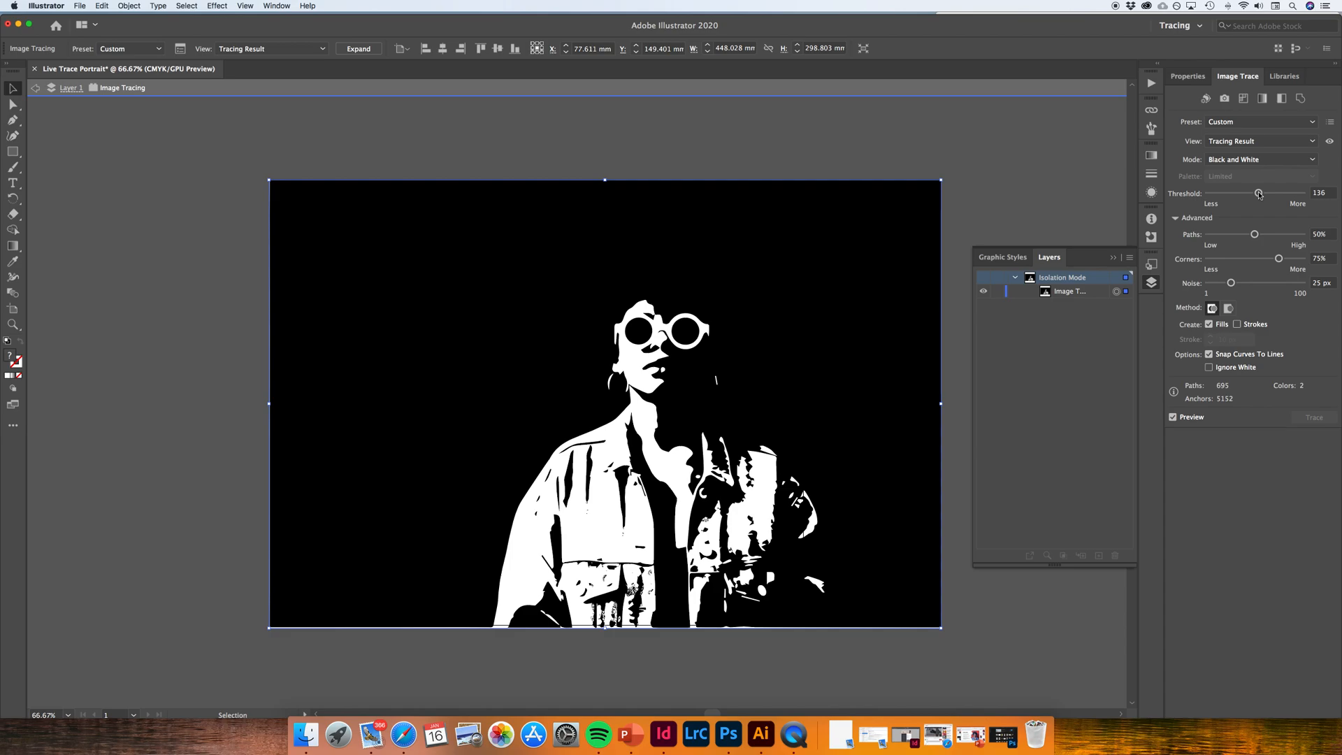
drag(1253, 197, 1253, 203)
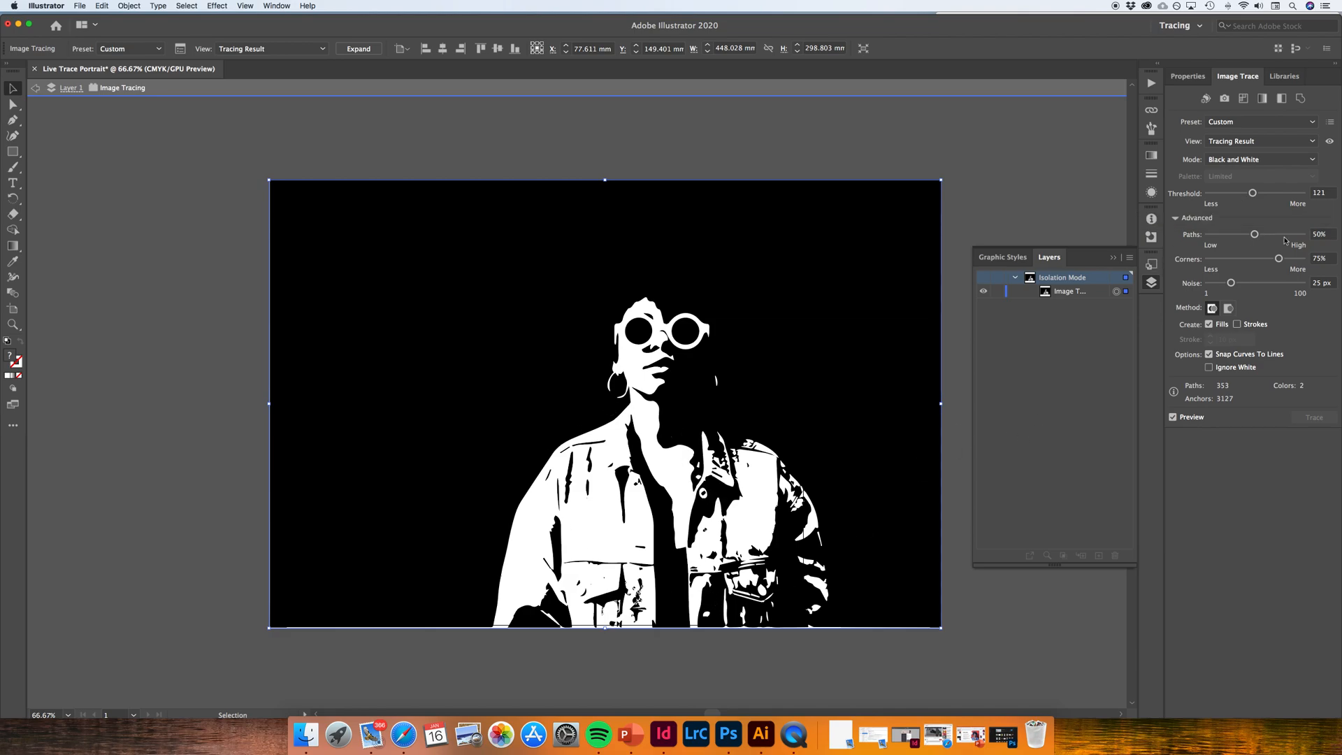
- Reduce the trace's path fitting to 42% and set its corner emphasis to 76%
drag(1253, 235, 1248, 237)
drag(1278, 259, 1262, 259)
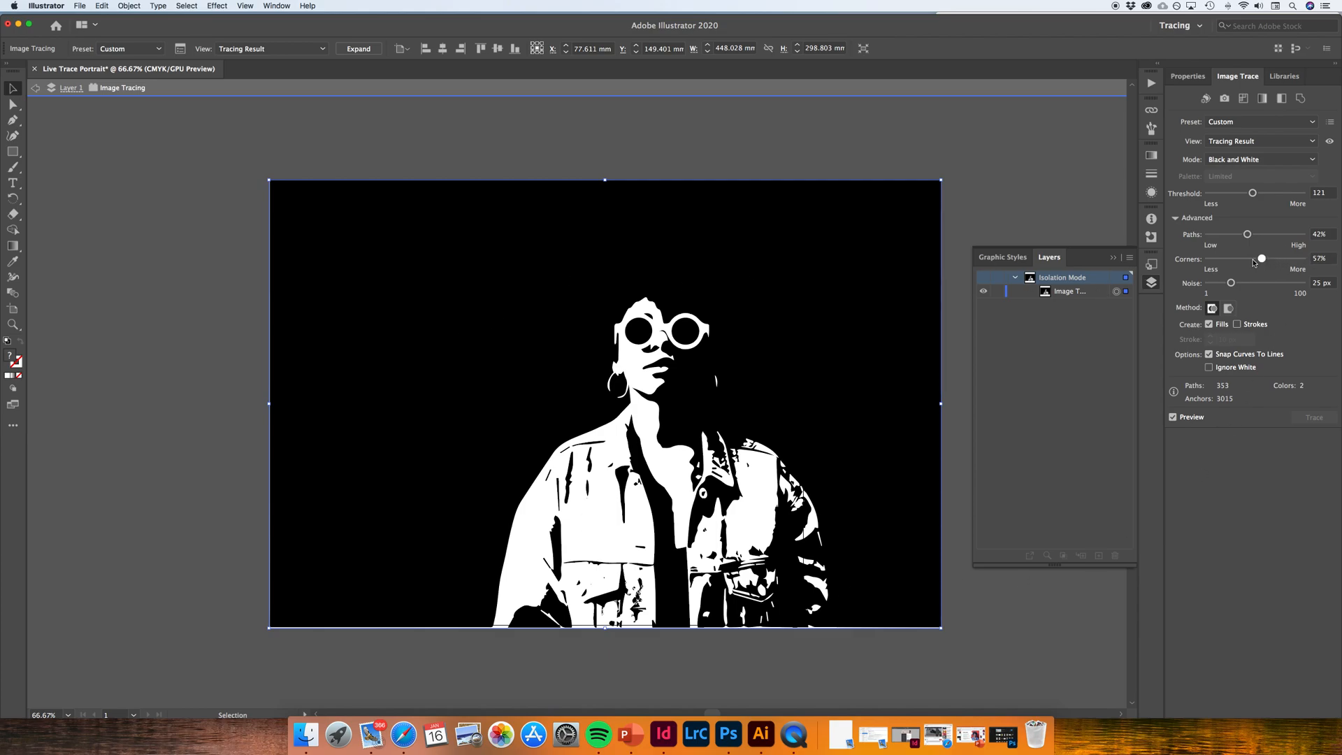
click(1226, 259)
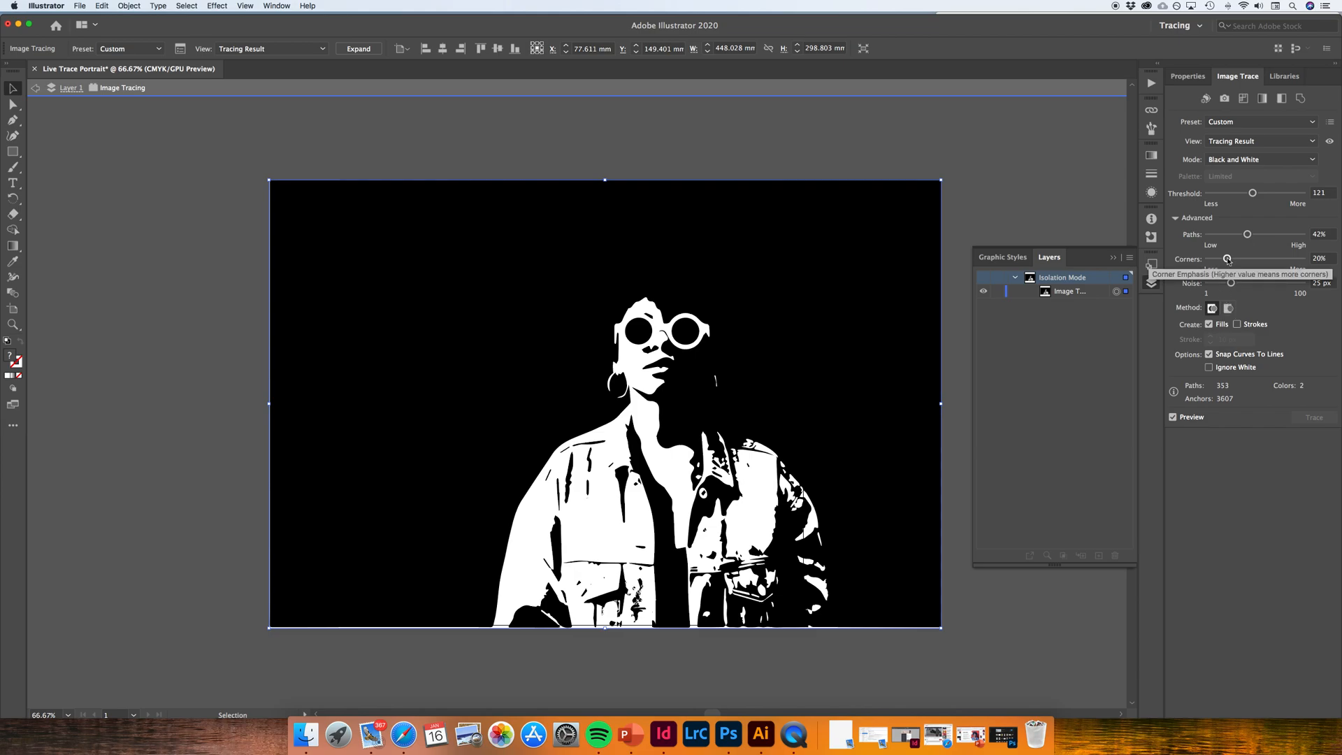
drag(1228, 262, 1206, 259)
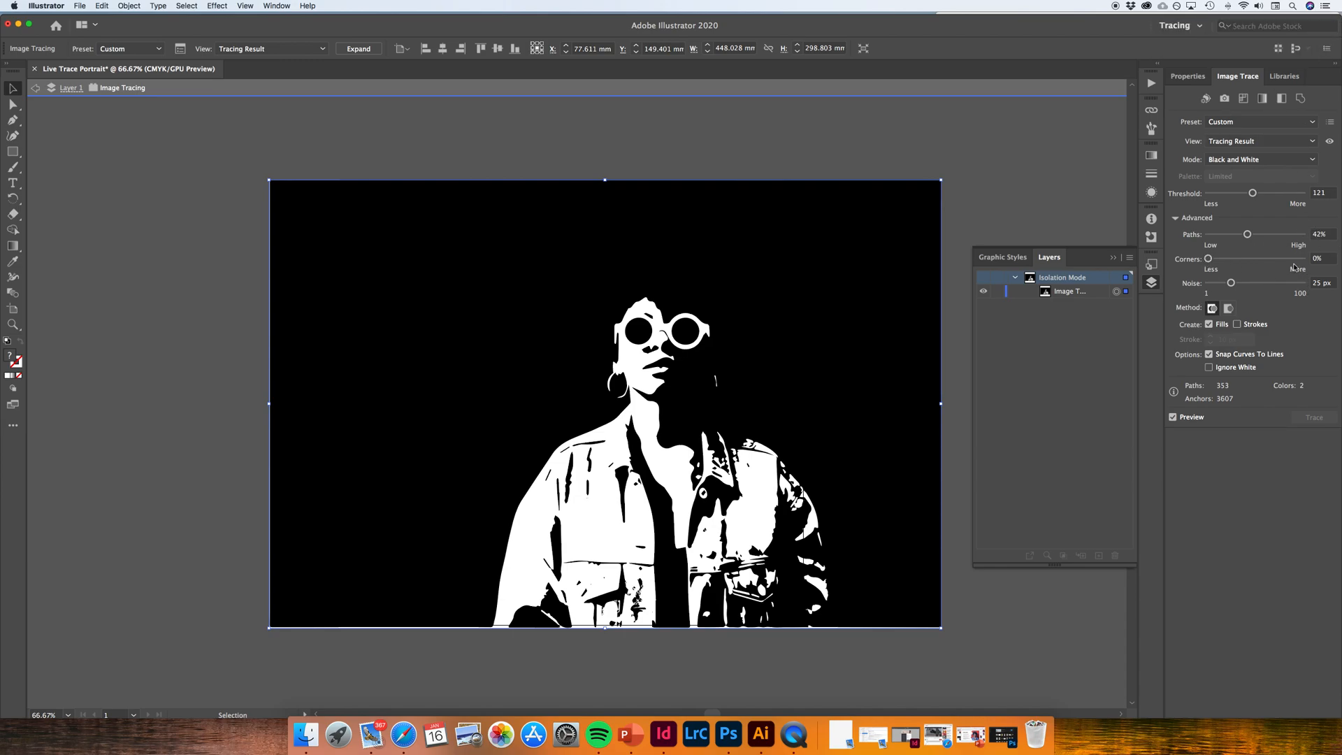
click(1301, 259)
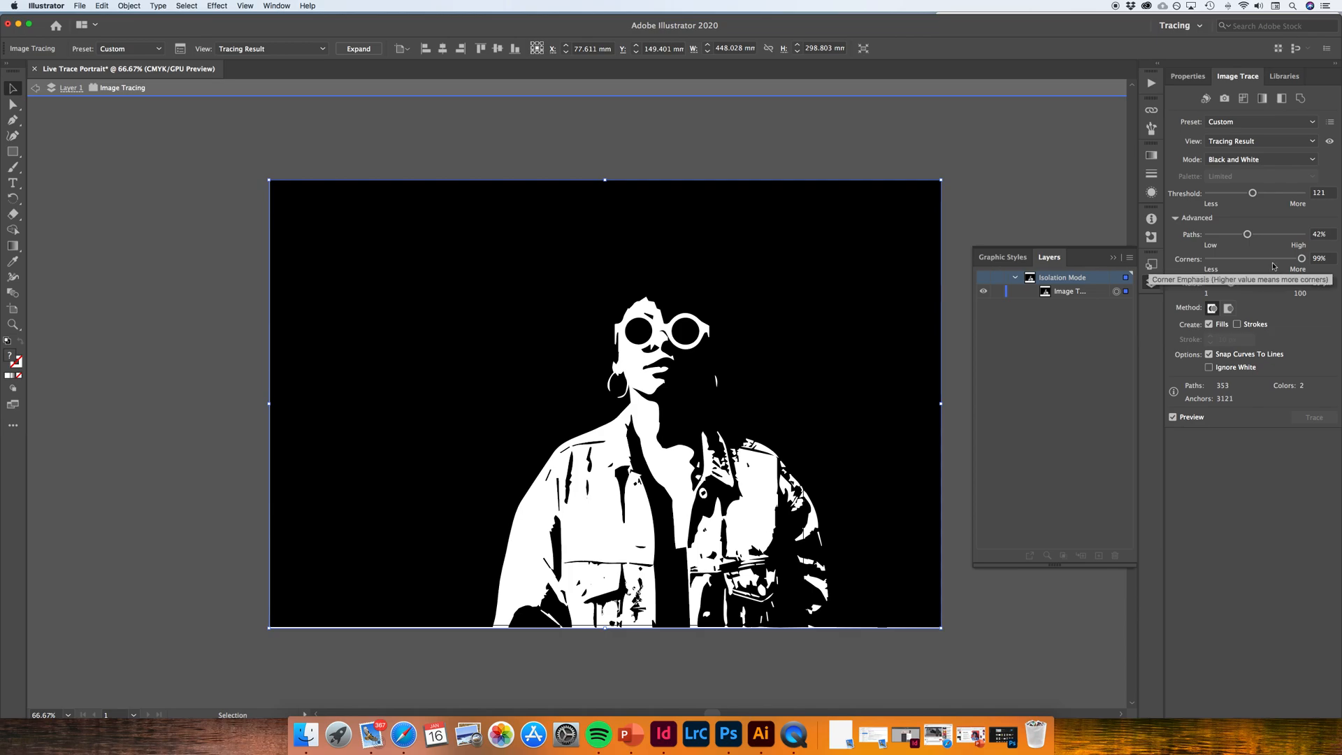
click(1280, 259)
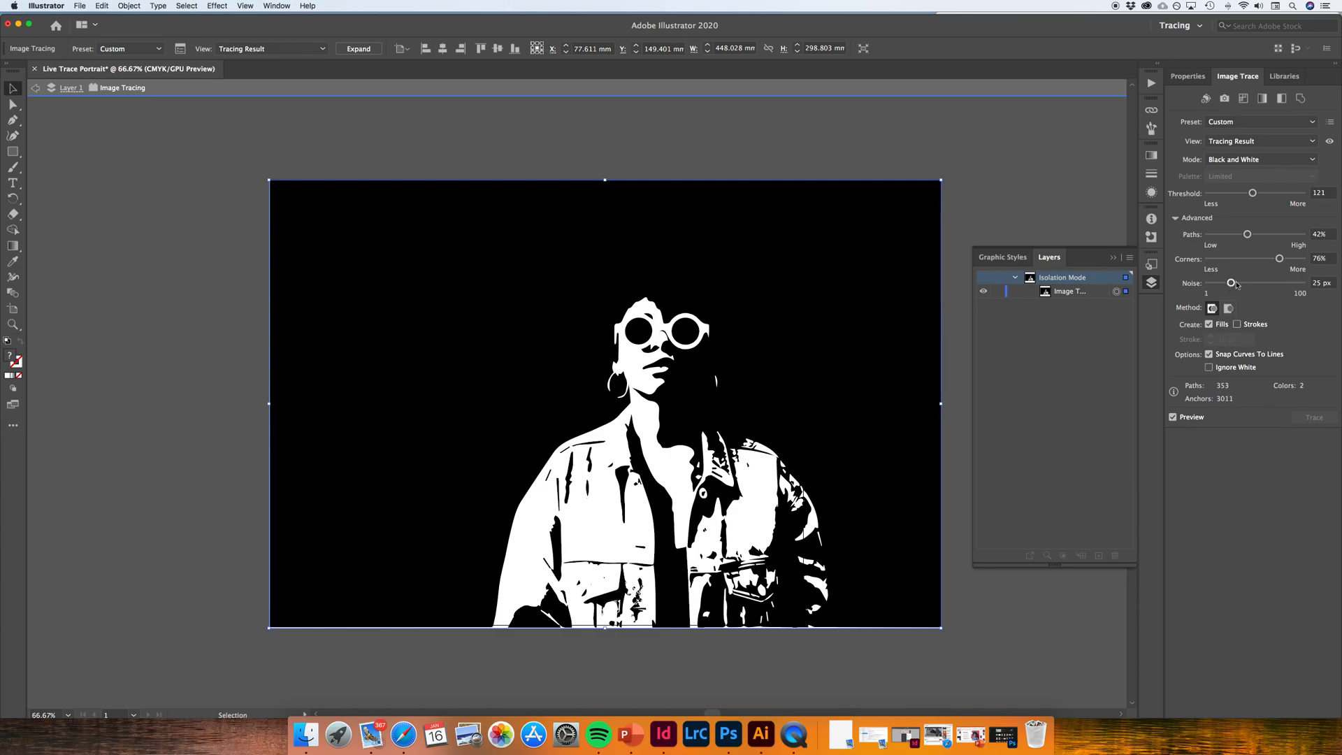
- Try different noise values for the portrait trace and settle on 48 px
drag(1233, 283, 1277, 286)
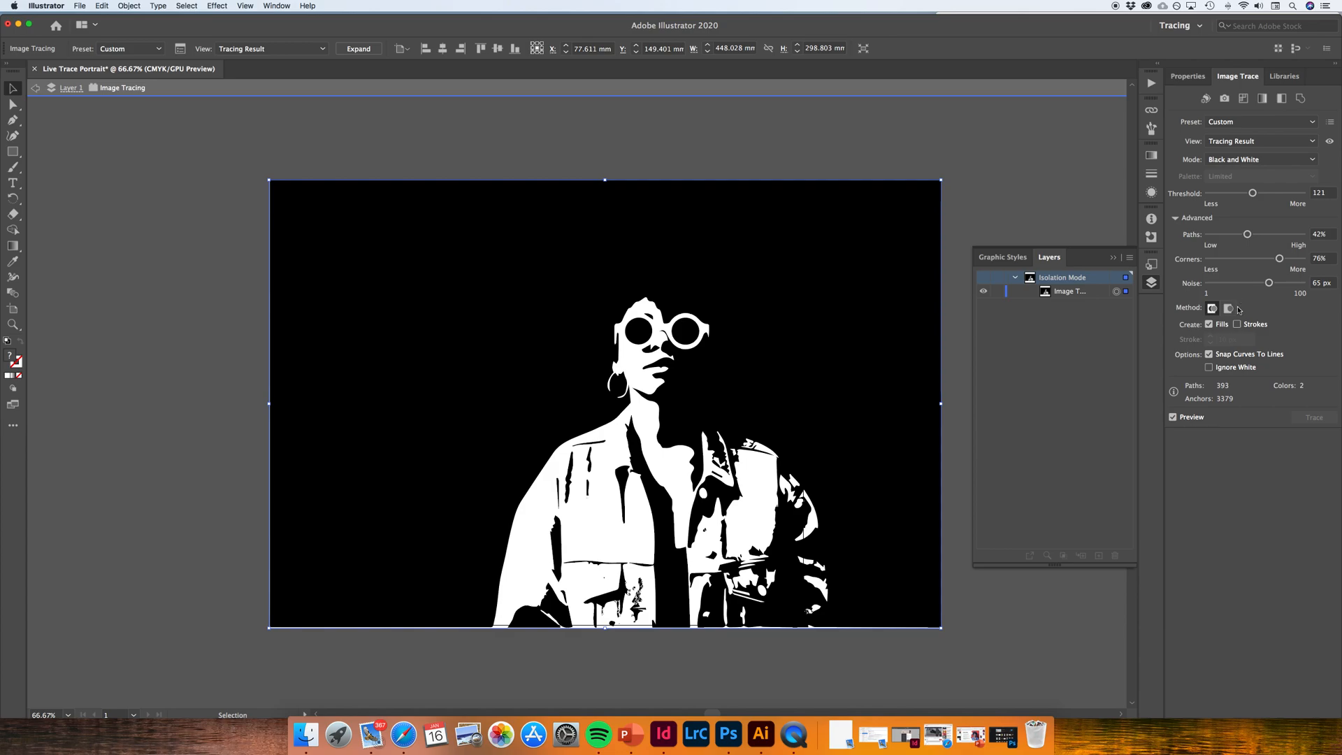
key(super+z)
click(1275, 283)
drag(1276, 283, 1267, 285)
click(1253, 283)
- Switch the portrait trace to Color mode and lower its corner emphasis to 44%
click(1314, 160)
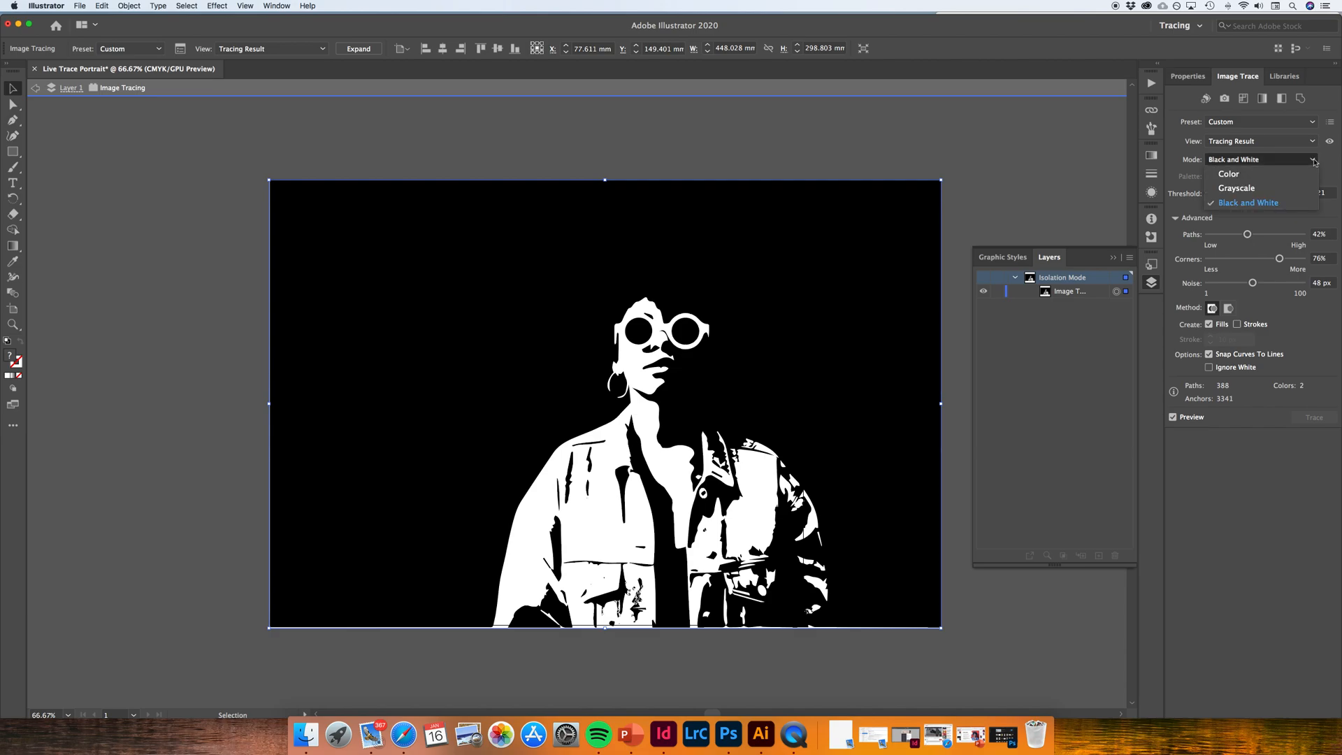
click(1231, 175)
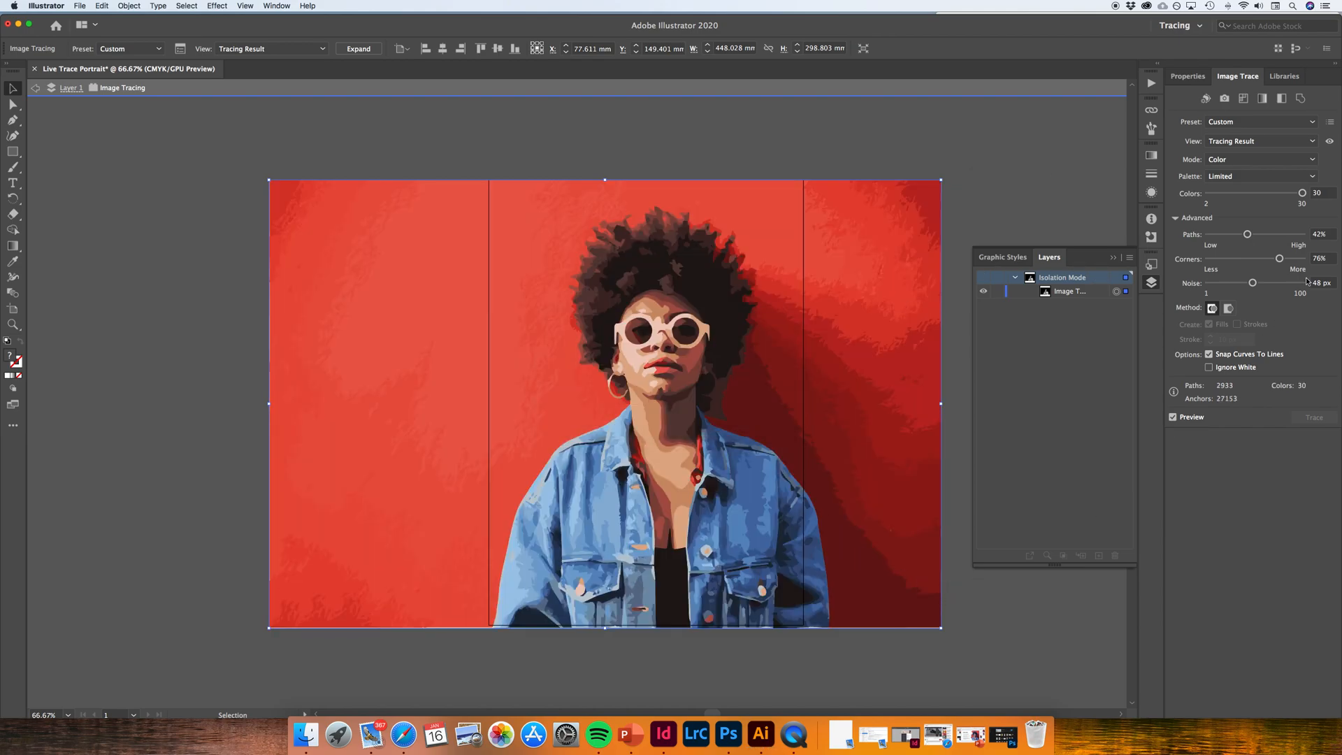
drag(1248, 260, 1250, 269)
- Limit the color trace of the portrait to 10 colors
drag(1324, 193, 1282, 197)
text(10)
key(Return)
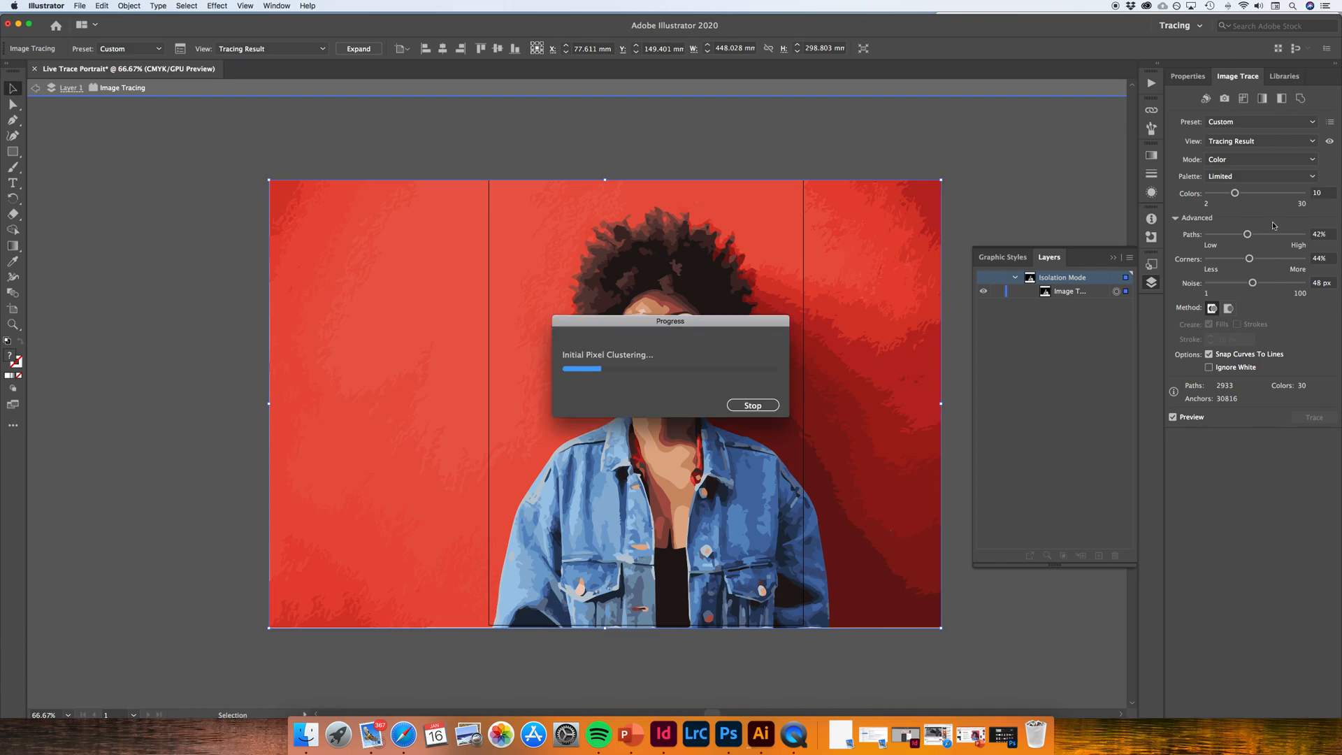